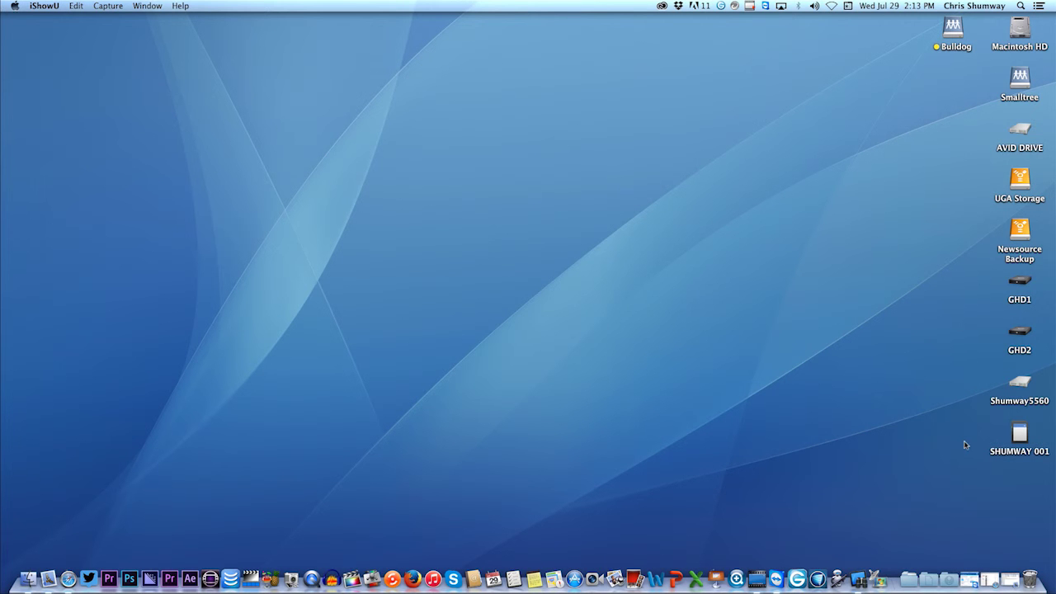
Step: Open the external drive ending in 5560 and move its window toward the middle of the desktop
double_click(1020, 382)
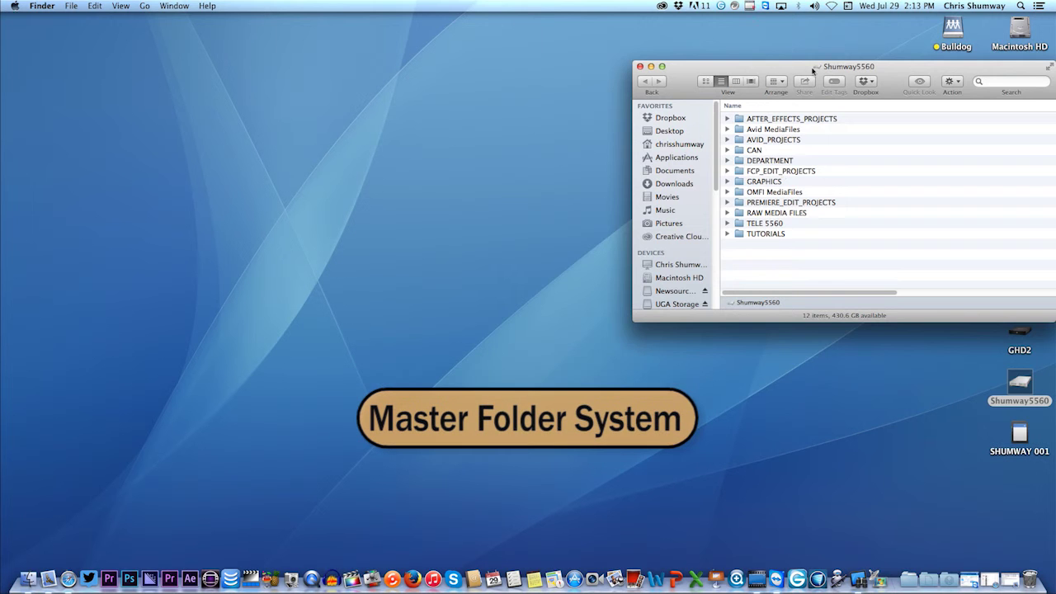
drag(813, 131, 612, 133)
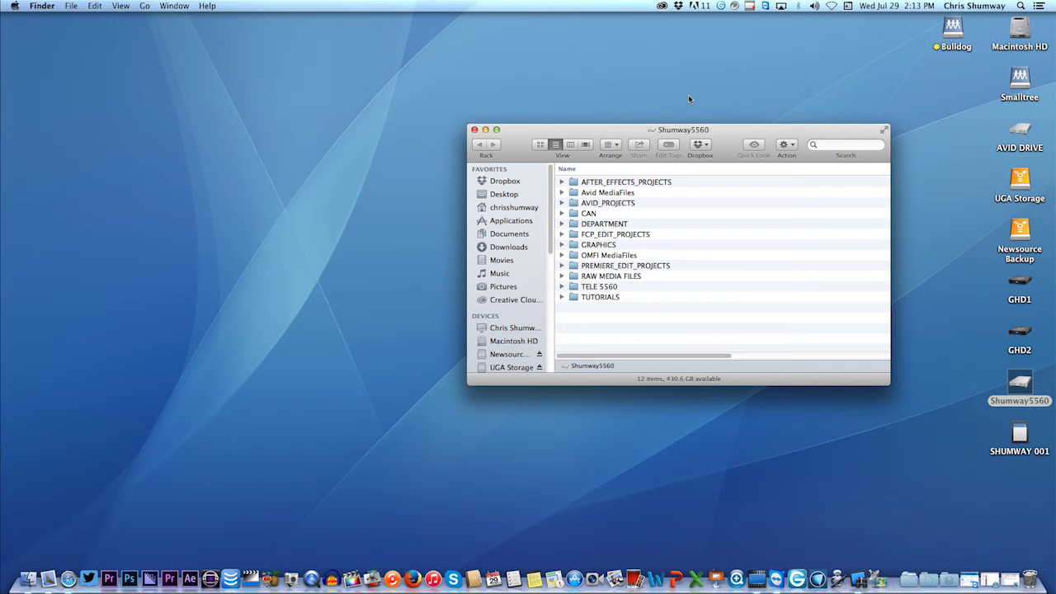
drag(614, 137, 569, 286)
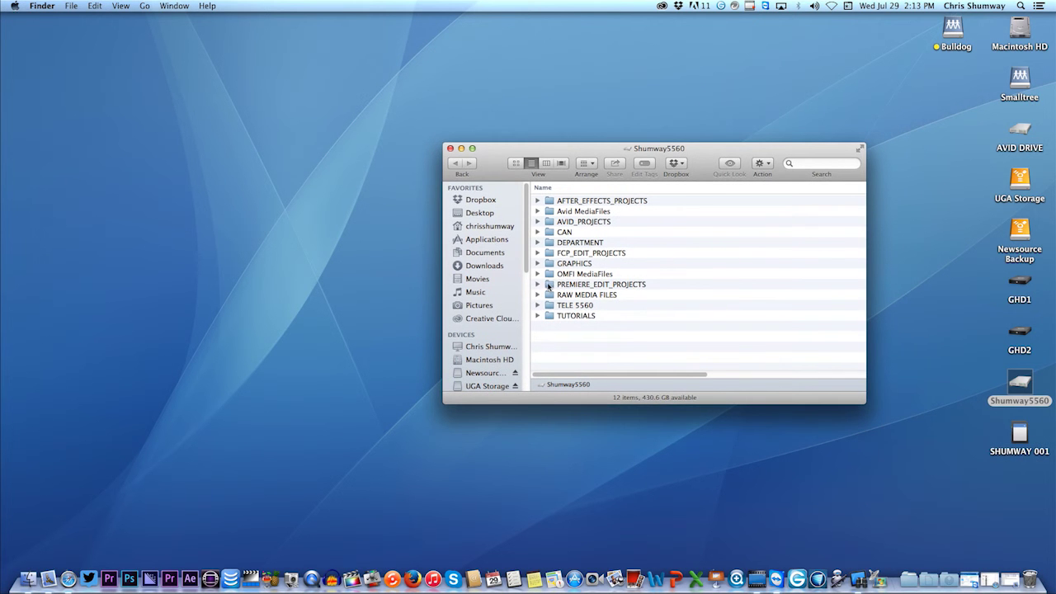
Step: Review the master project folders for Premiere, After Effects, Avid and FCP, ending on PREMIERE_EDIT_PROJECTS
click(549, 285)
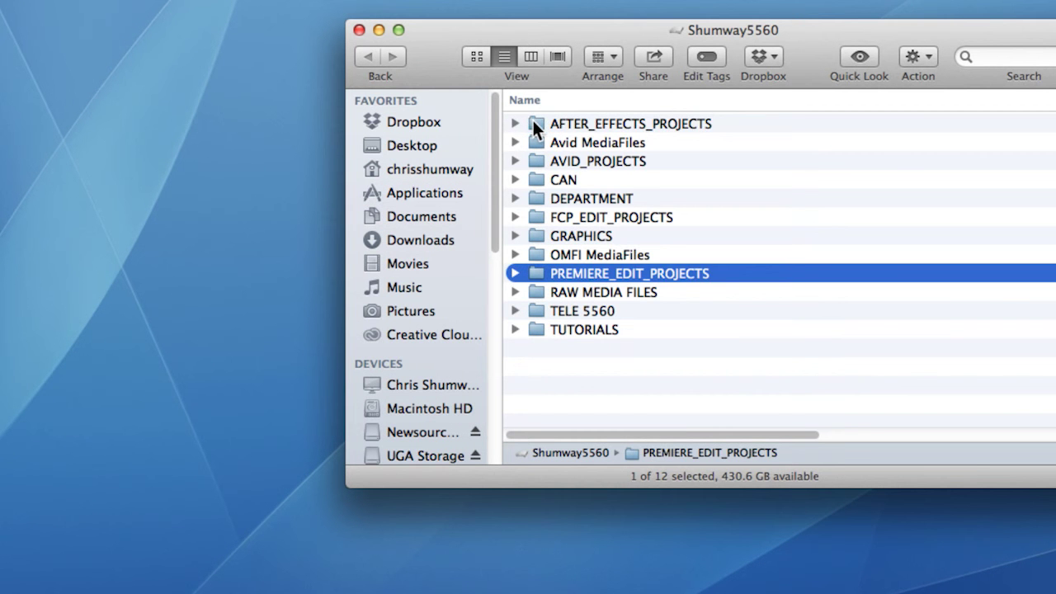
click(536, 127)
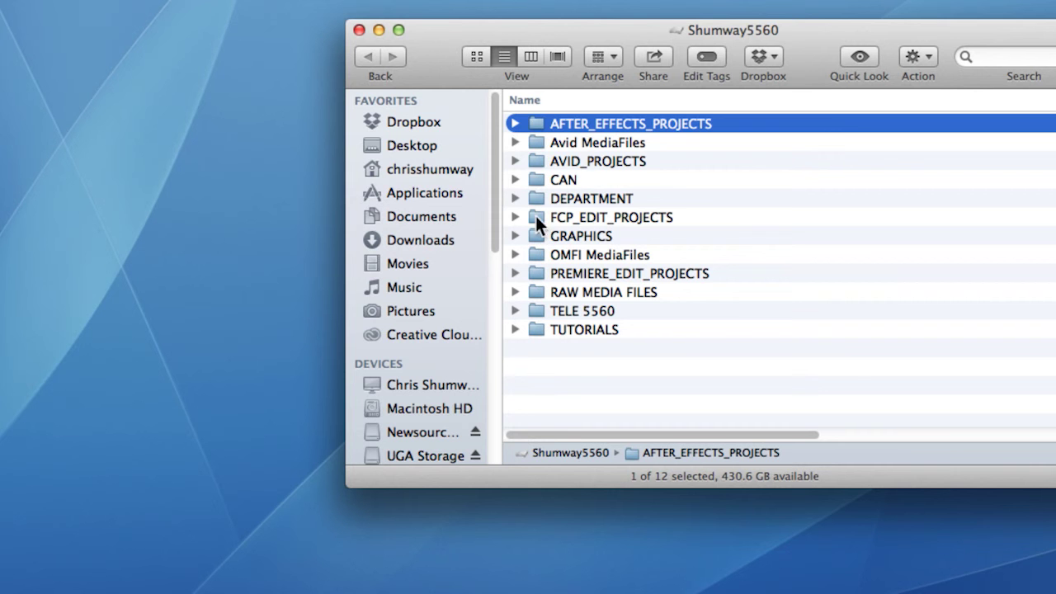
click(532, 162)
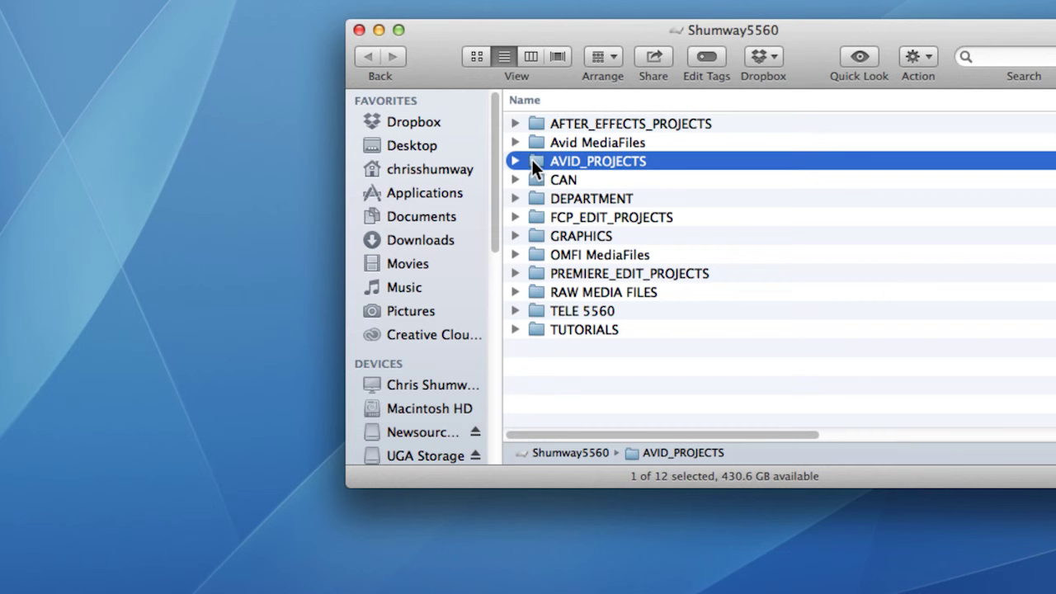
click(537, 219)
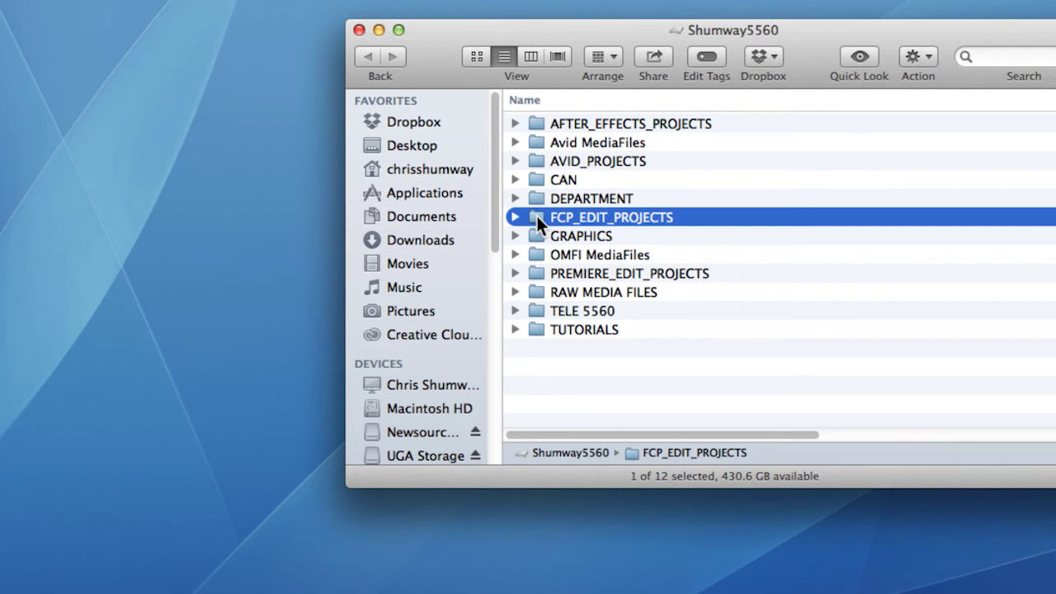
click(535, 274)
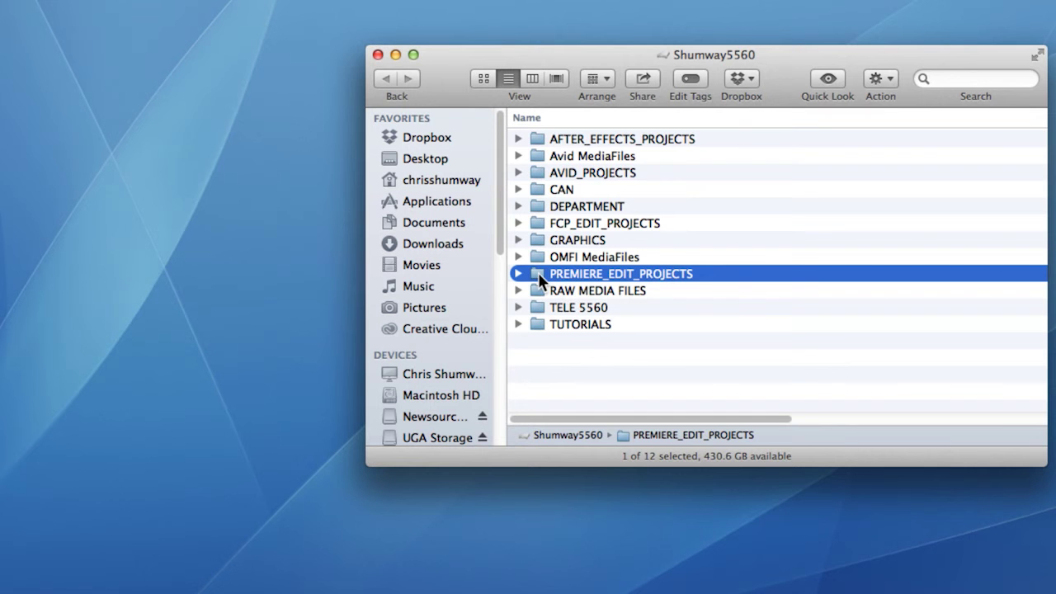
Step: Open the PREMIERE_EDIT_PROJECTS folder and expand its 2015 folder in the list
double_click(539, 274)
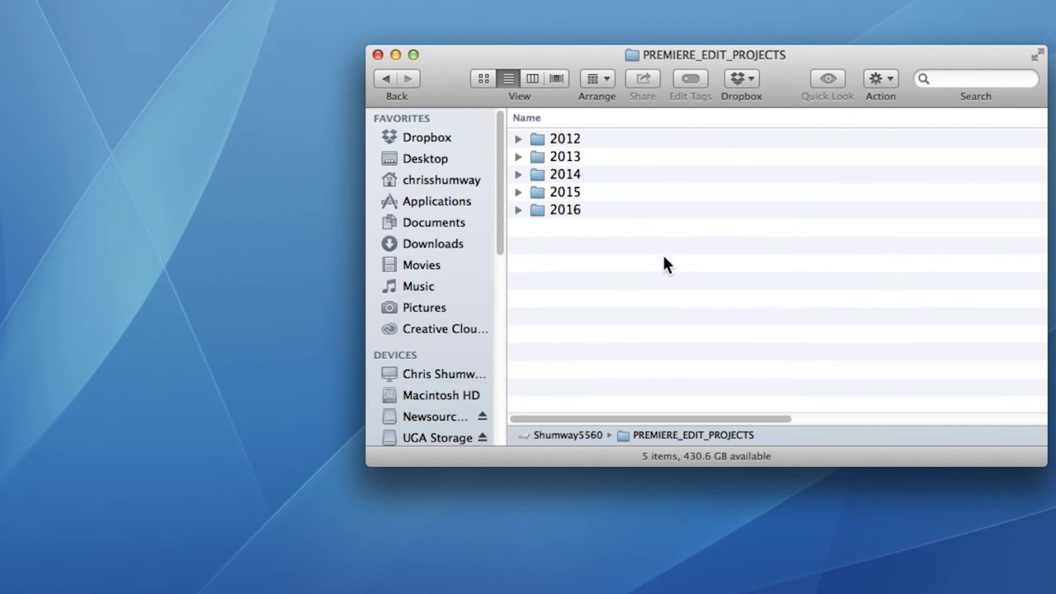
drag(539, 50, 486, 38)
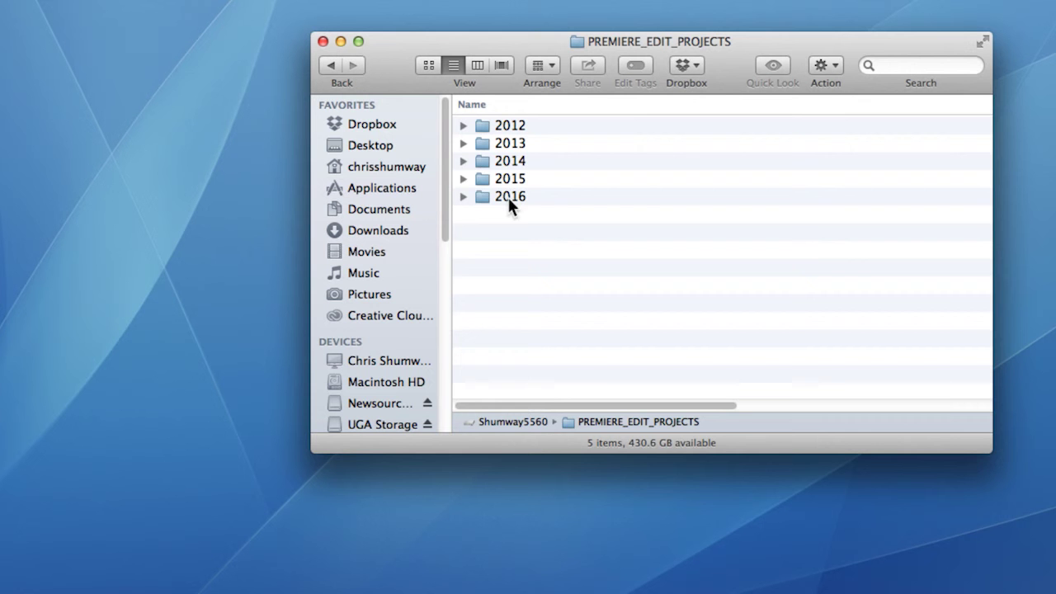
click(481, 178)
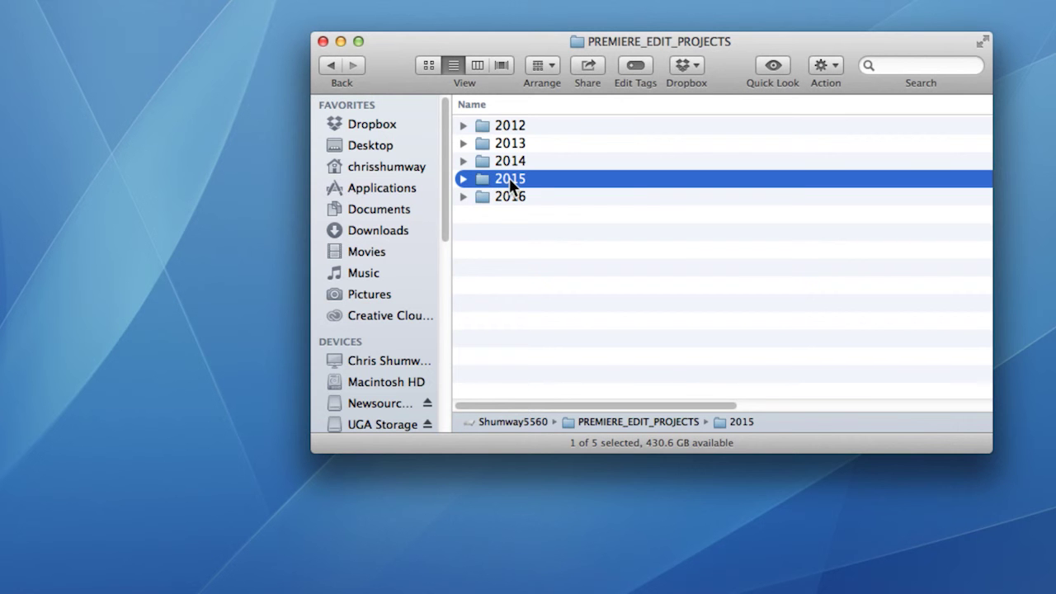
click(463, 178)
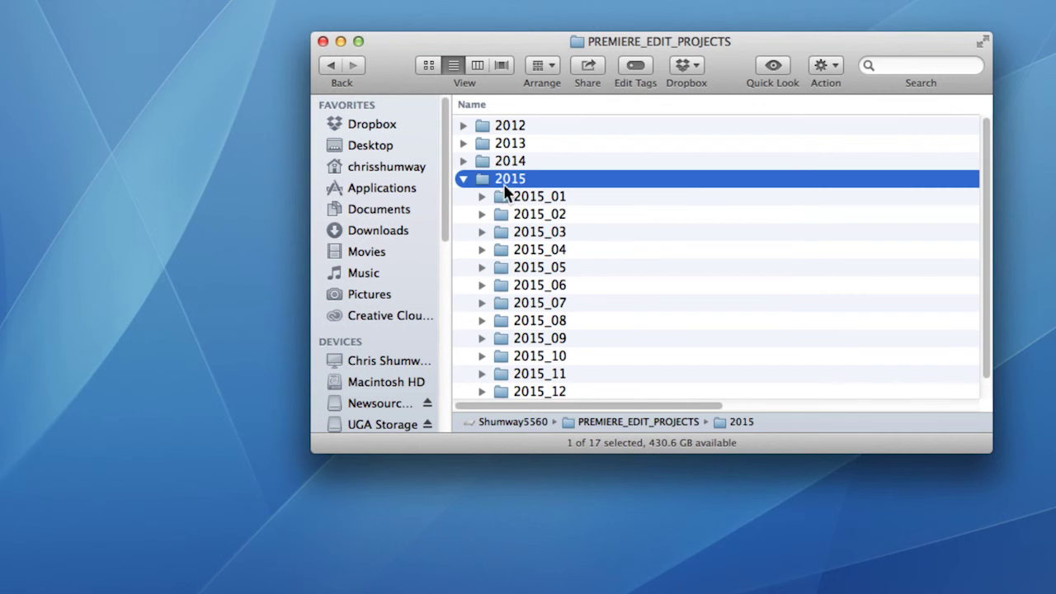
Step: Expand the 2015_01 month folder, examine how its project folders are named, and collapse it again
click(499, 195)
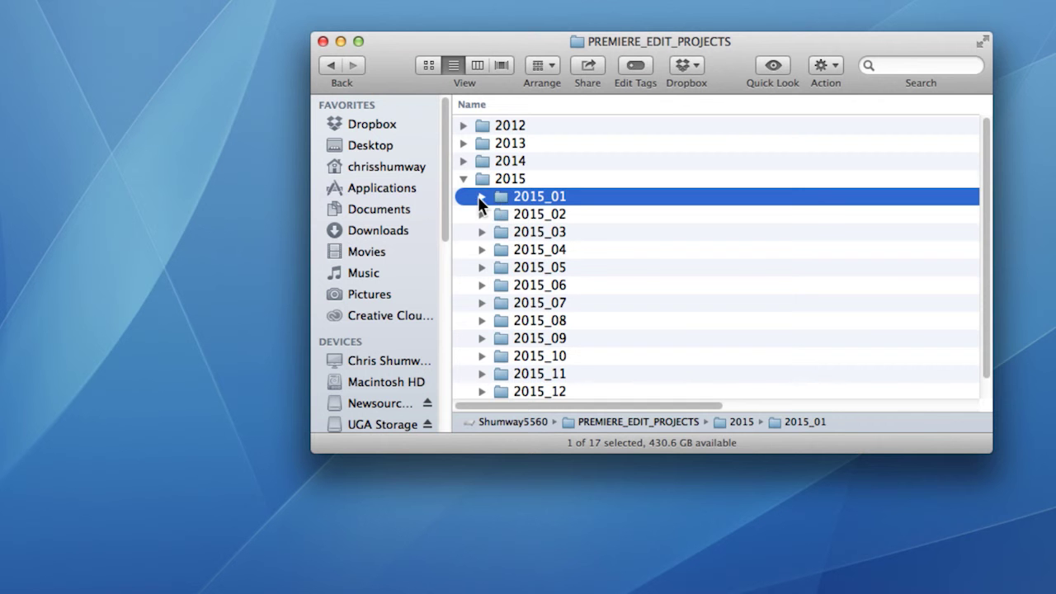
click(484, 198)
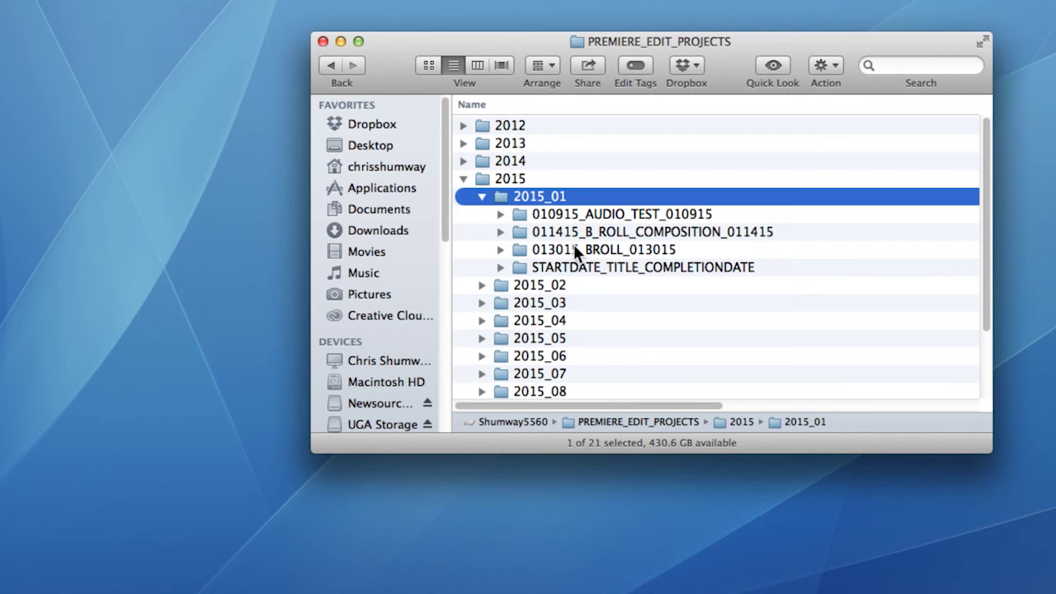
click(514, 213)
click(515, 231)
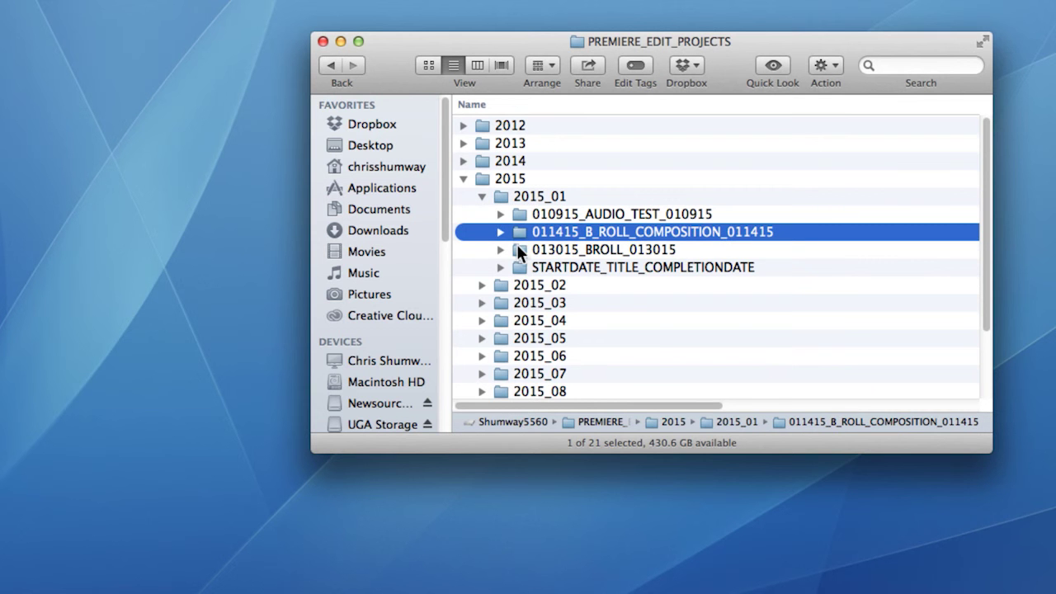
click(517, 248)
click(519, 216)
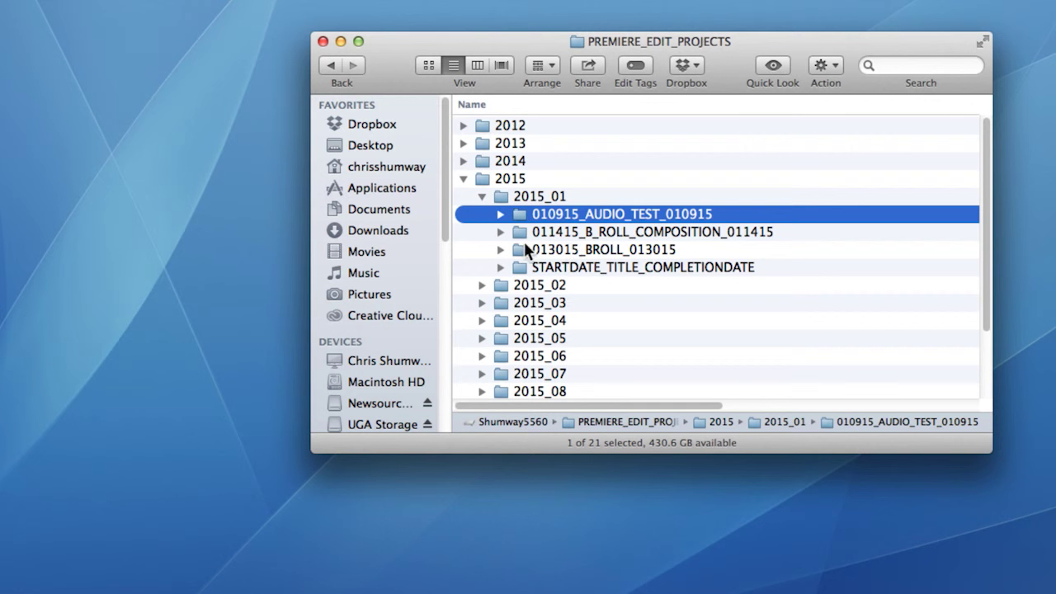
click(482, 197)
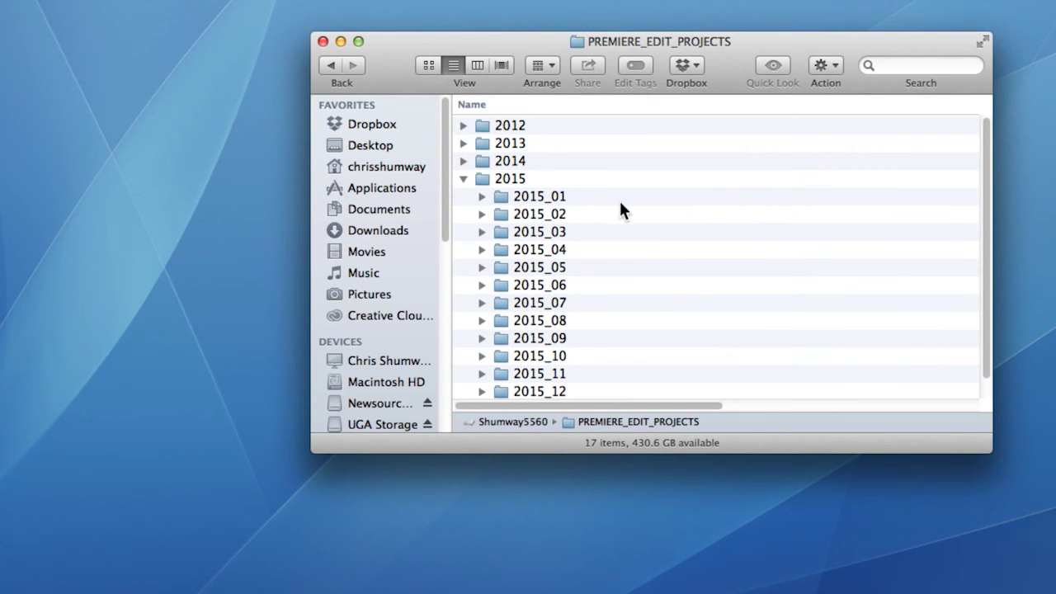
Step: Open the 2015_07 month folder inside 2015
drag(751, 38, 625, 30)
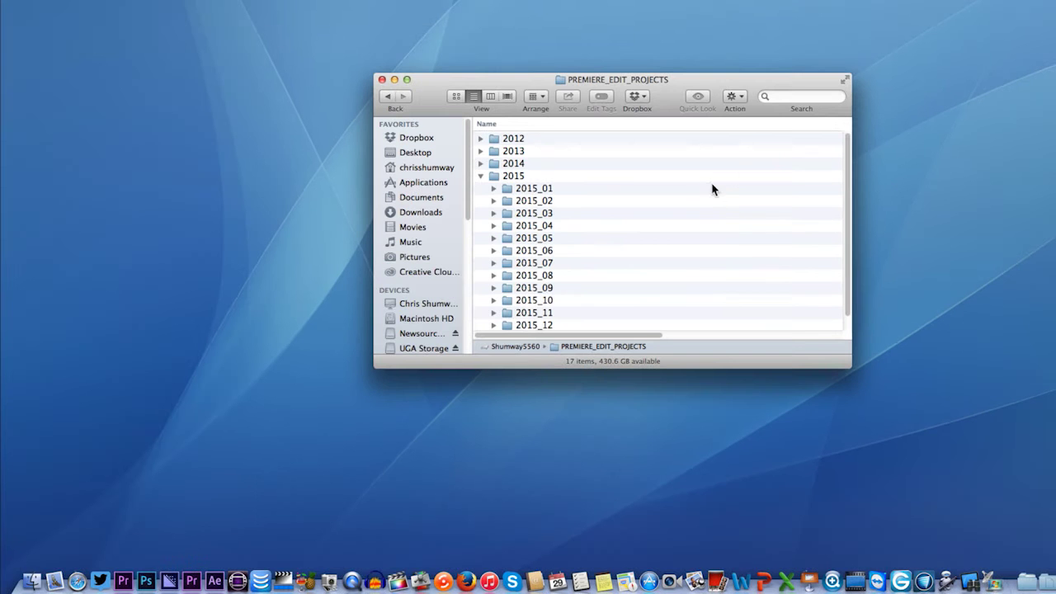
scroll(508, 243, down, 1)
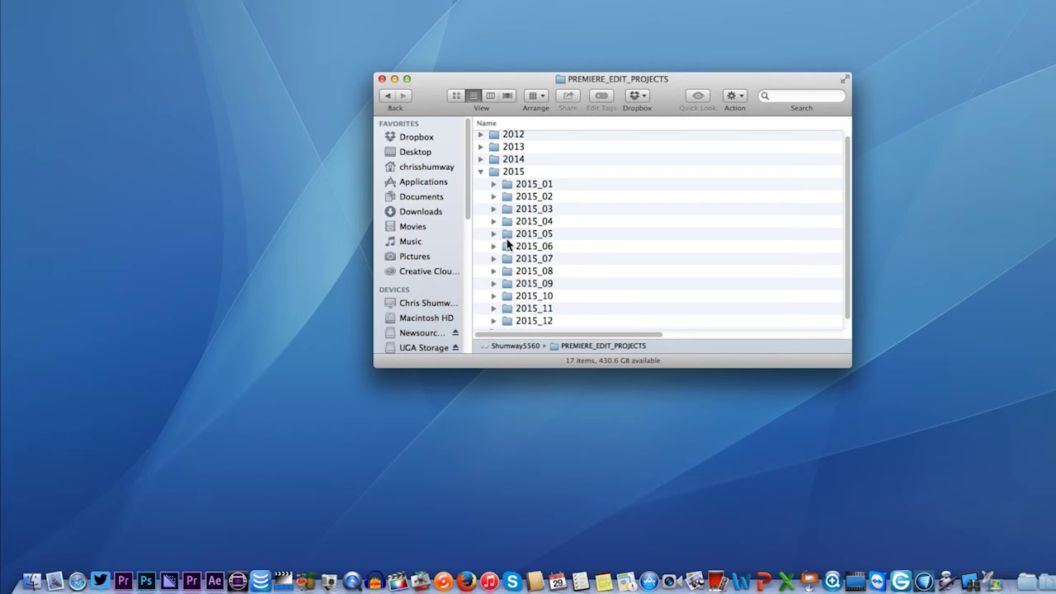
click(495, 258)
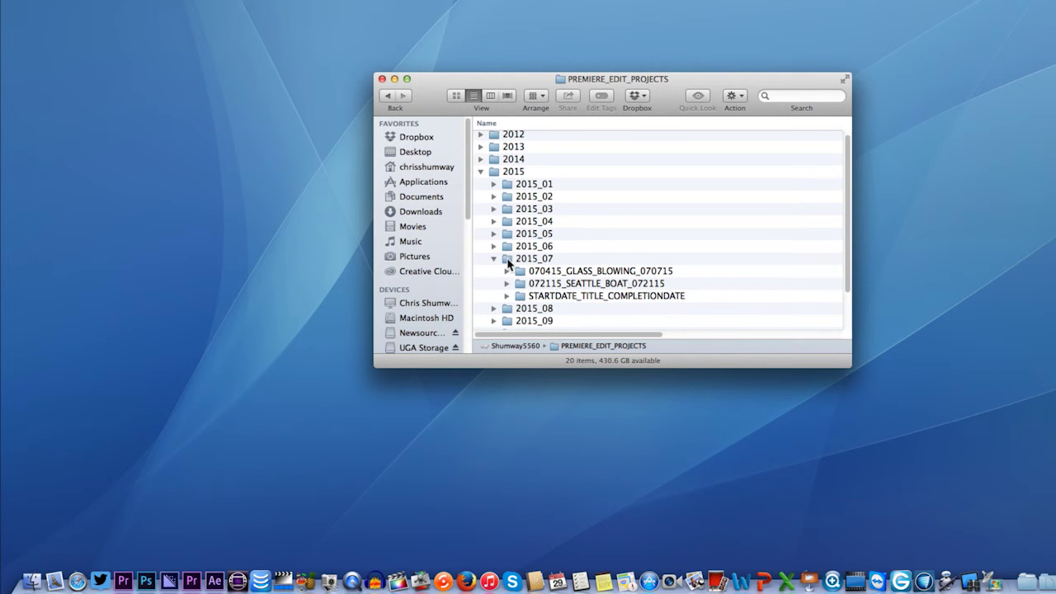
double_click(510, 260)
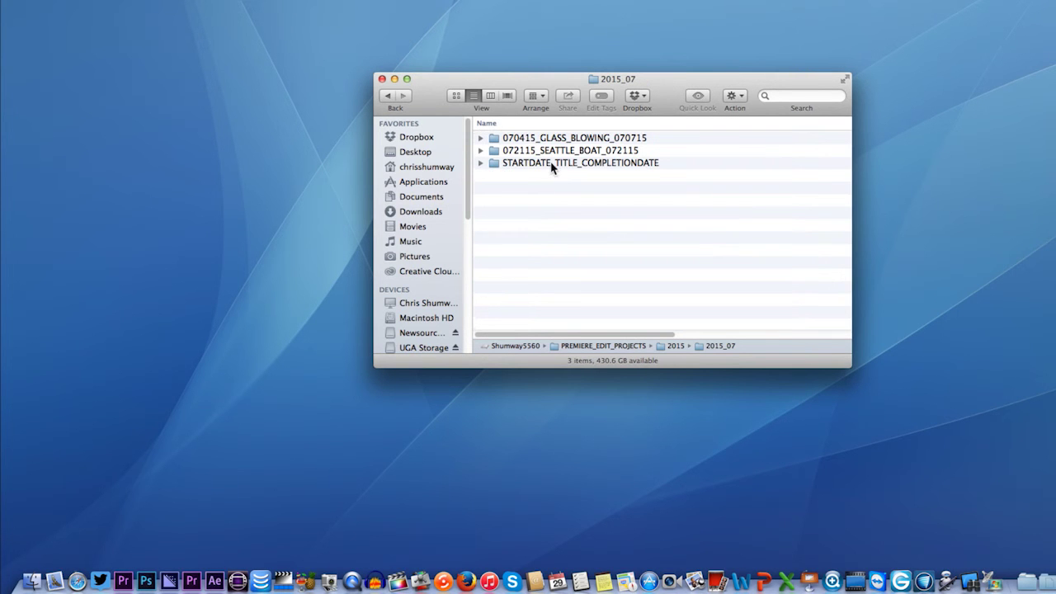
Step: Preview the contents of the 070415_GLASS_BLOWING_070715 project folder, collapse it, and open that folder
click(481, 138)
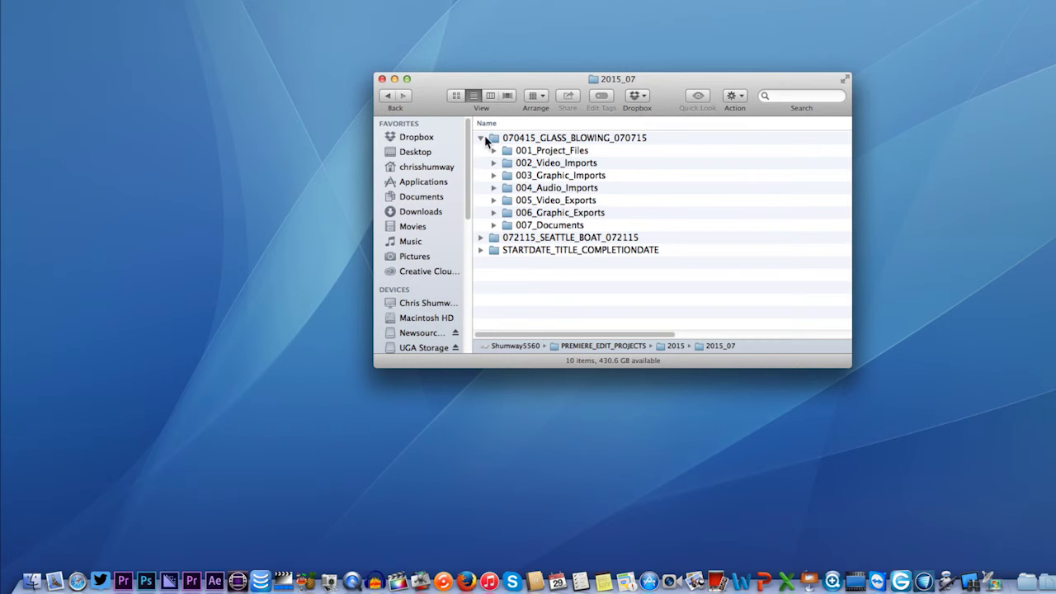
click(480, 138)
click(541, 138)
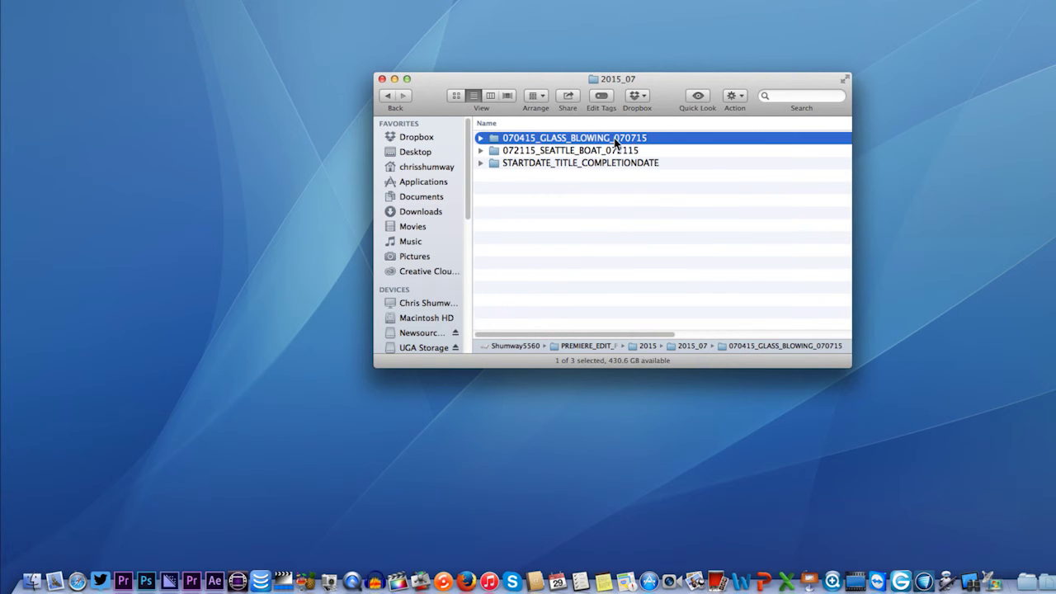
double_click(496, 141)
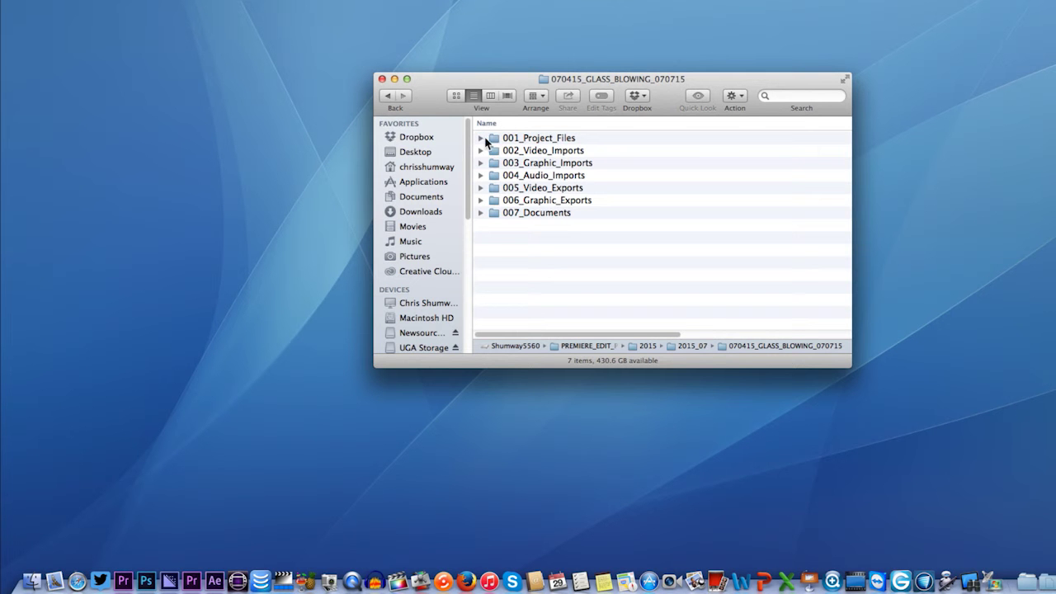
Step: Expand the 001_Project_Files and 002_Video_Imports folders and select each of them
click(480, 137)
click(480, 151)
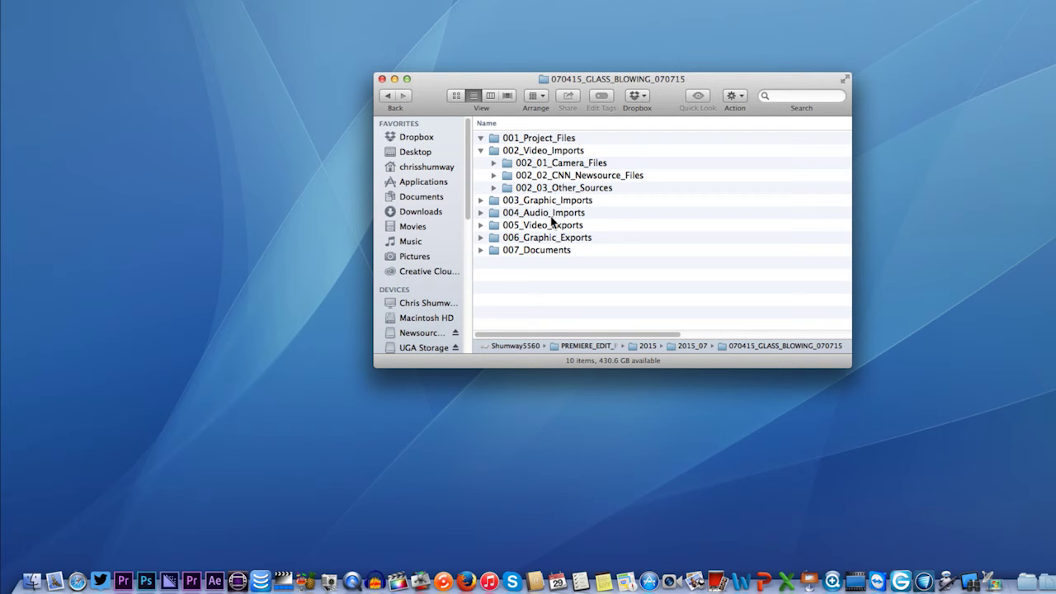
click(508, 139)
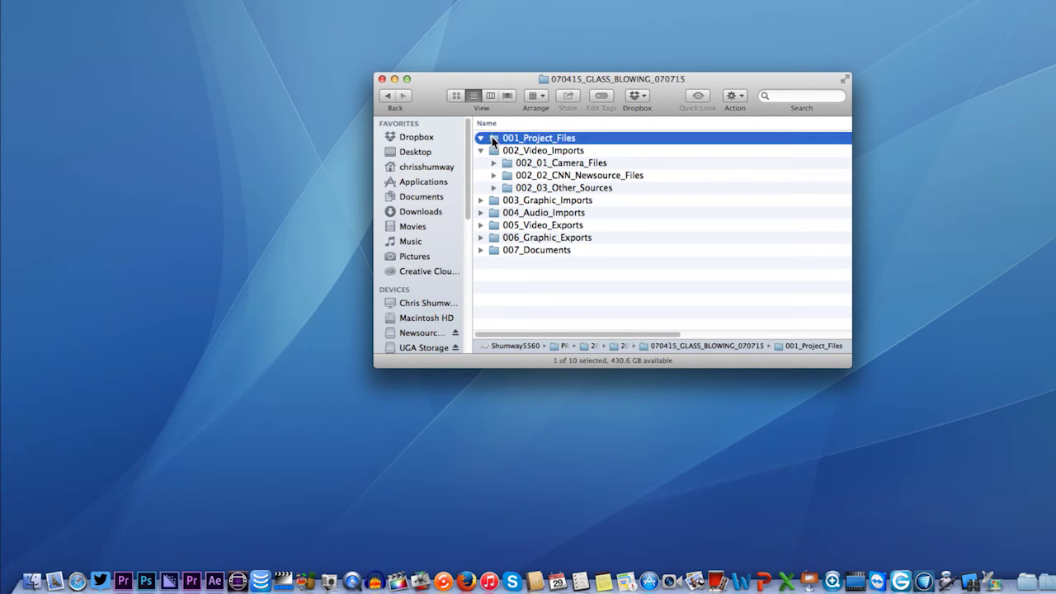
click(544, 152)
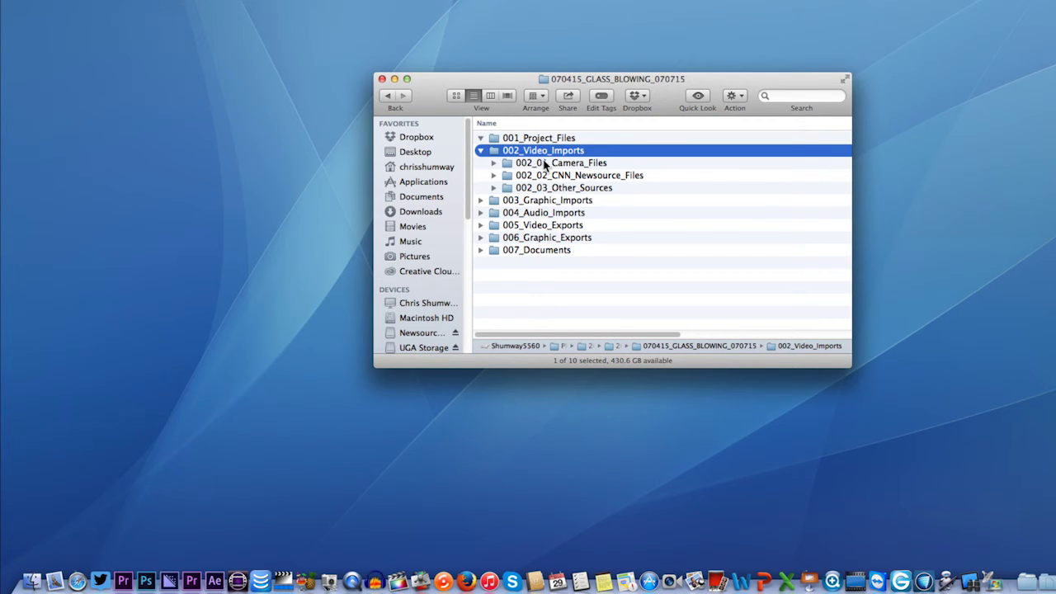
Step: Review the camera, CNN Newsource and other-source subfolders of 002_Video_Imports, expanding and collapsing 002_03_Other_Sources
click(547, 163)
click(542, 176)
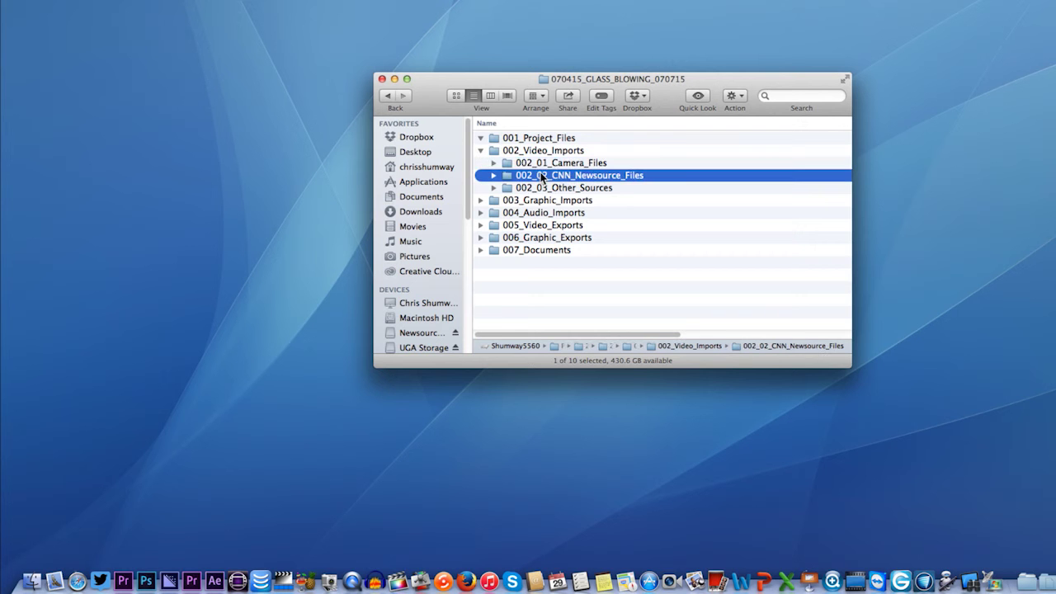
click(511, 190)
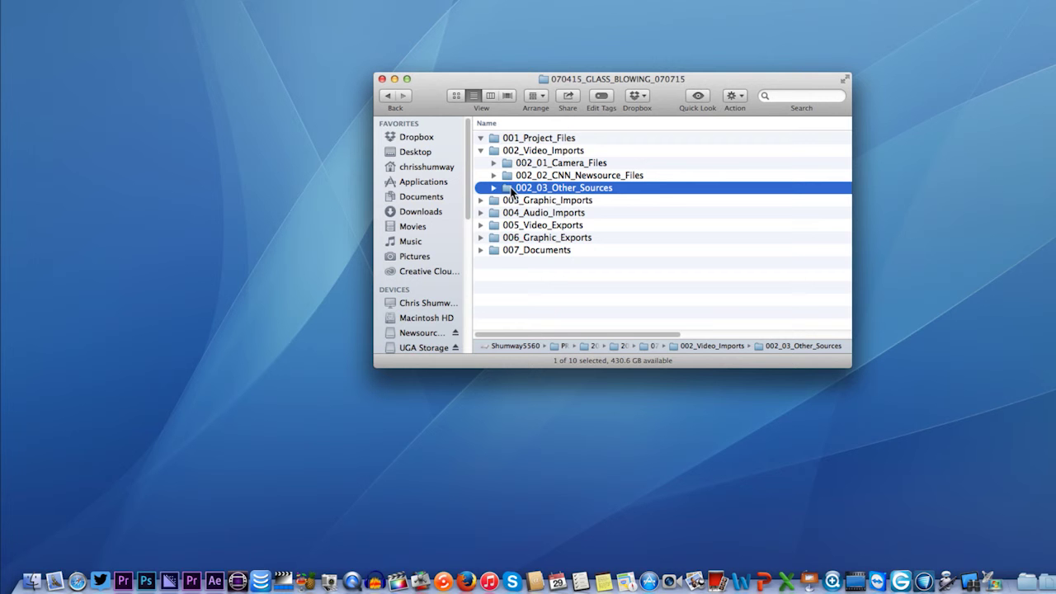
click(493, 188)
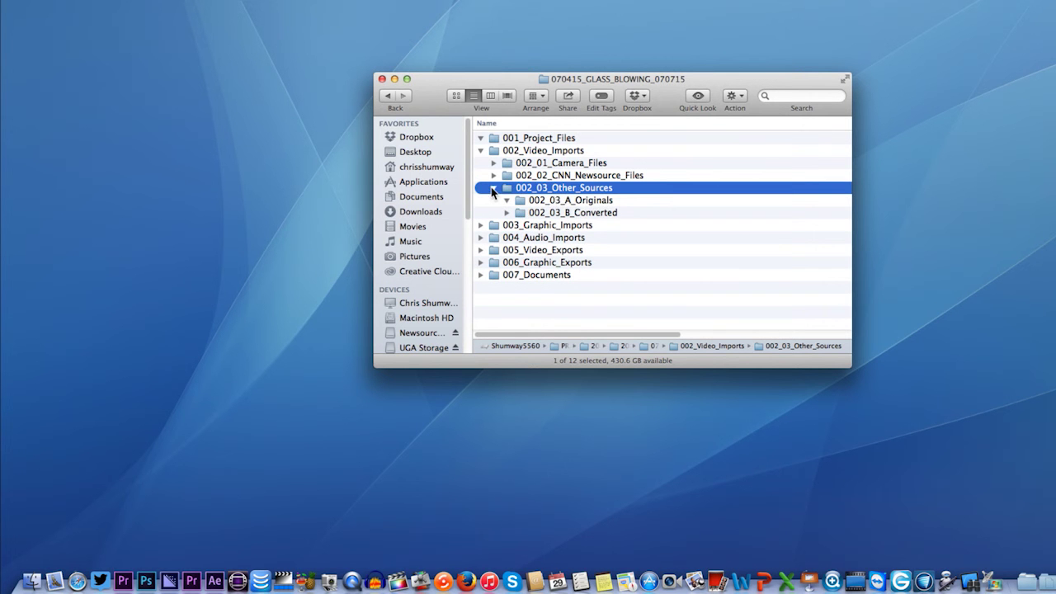
click(492, 189)
Step: Open the 002_01_Camera_Files folder and browse the MOV clips inside 002_01_A_Originals
click(558, 167)
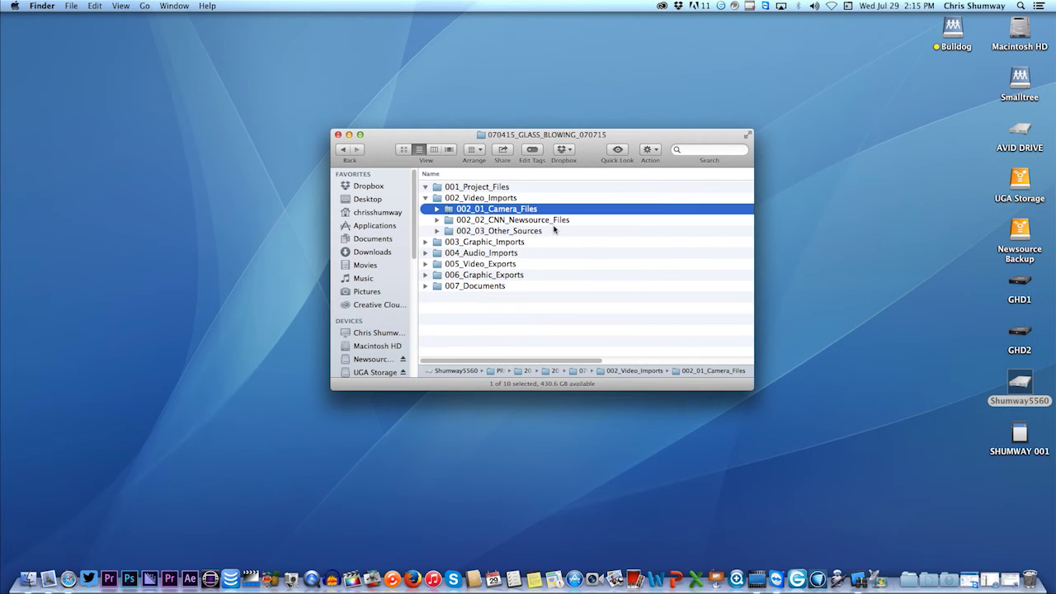
double_click(487, 209)
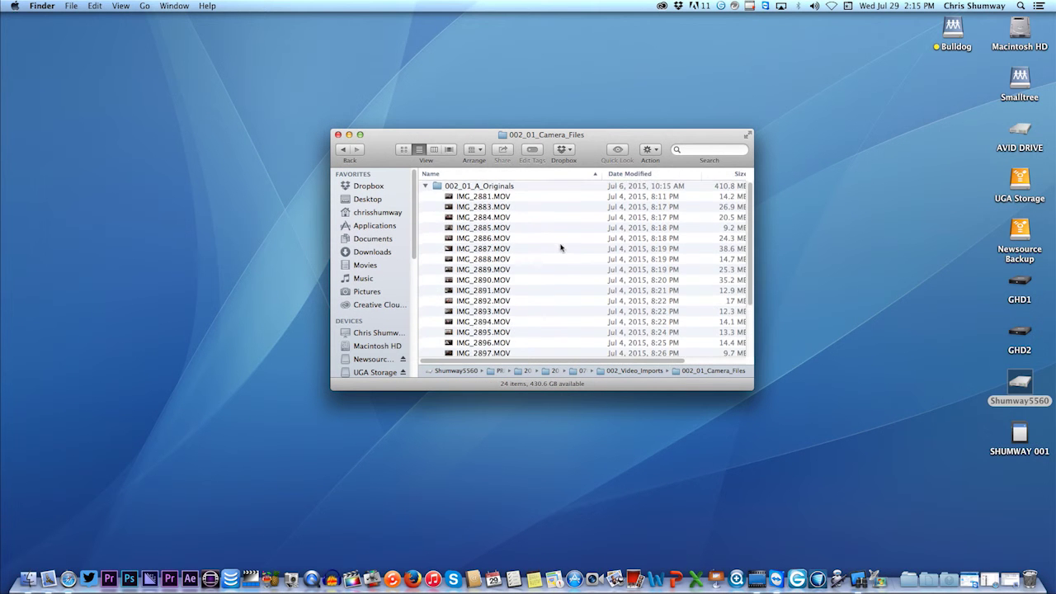
click(425, 186)
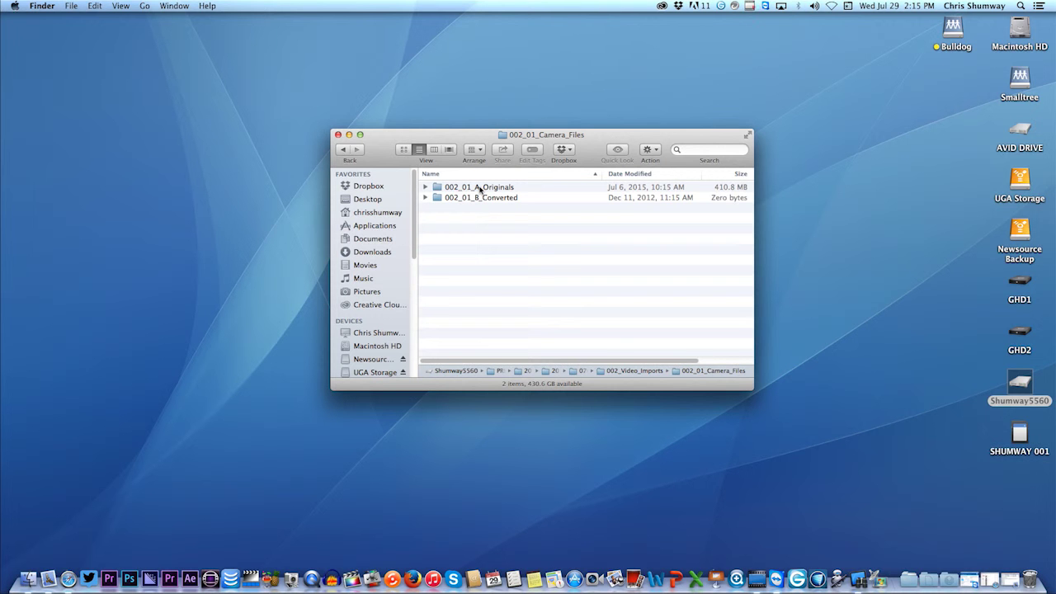
click(426, 188)
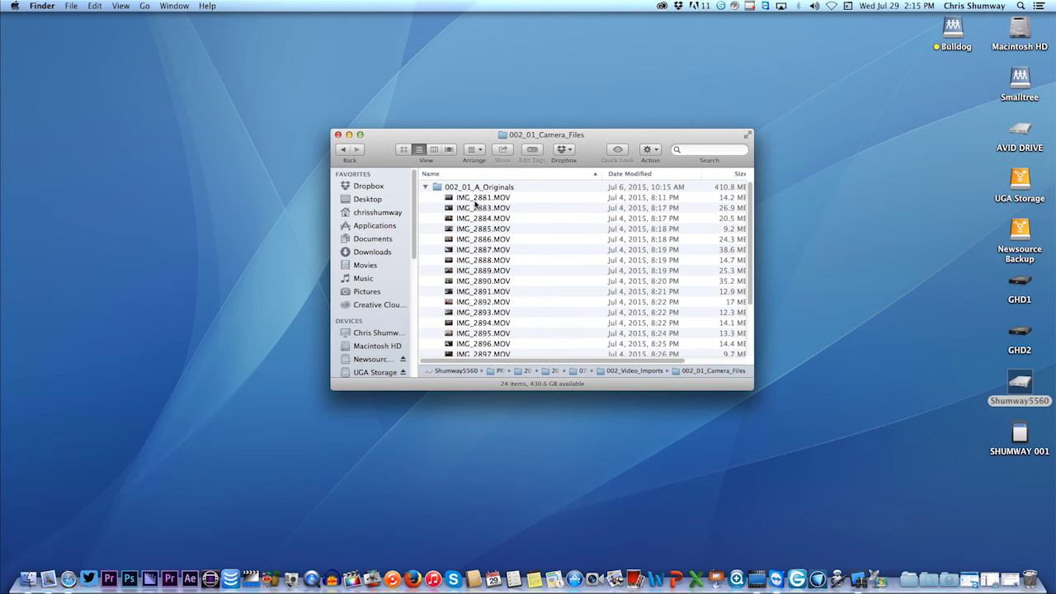
click(462, 199)
scroll(503, 218, down, 3)
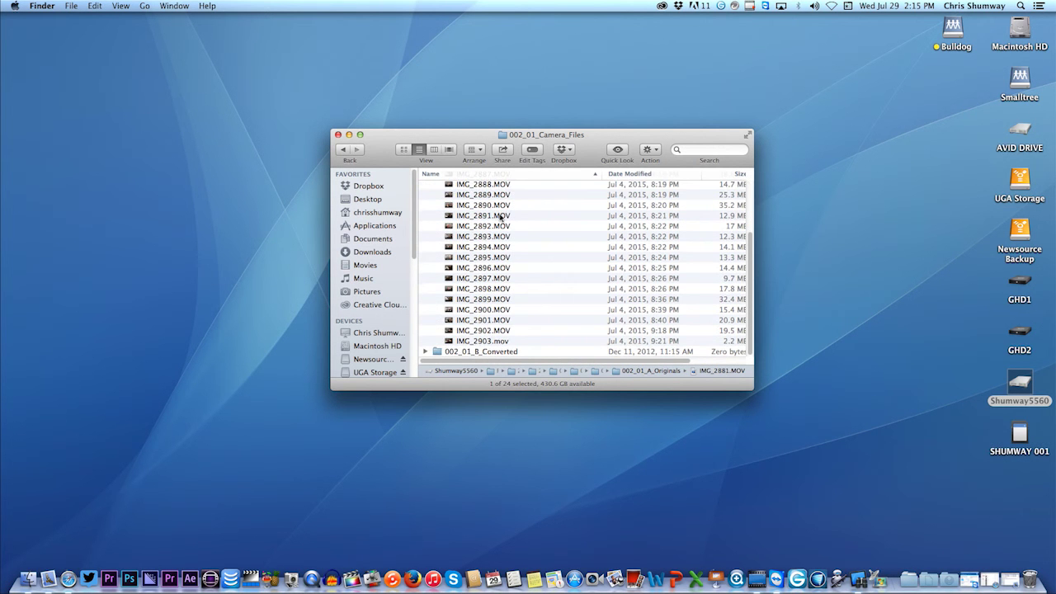
Step: Look through the MOV clips in 002_01_A_Originals, select IMG_2903.mov, and collapse the folder
scroll(478, 239, up, 3)
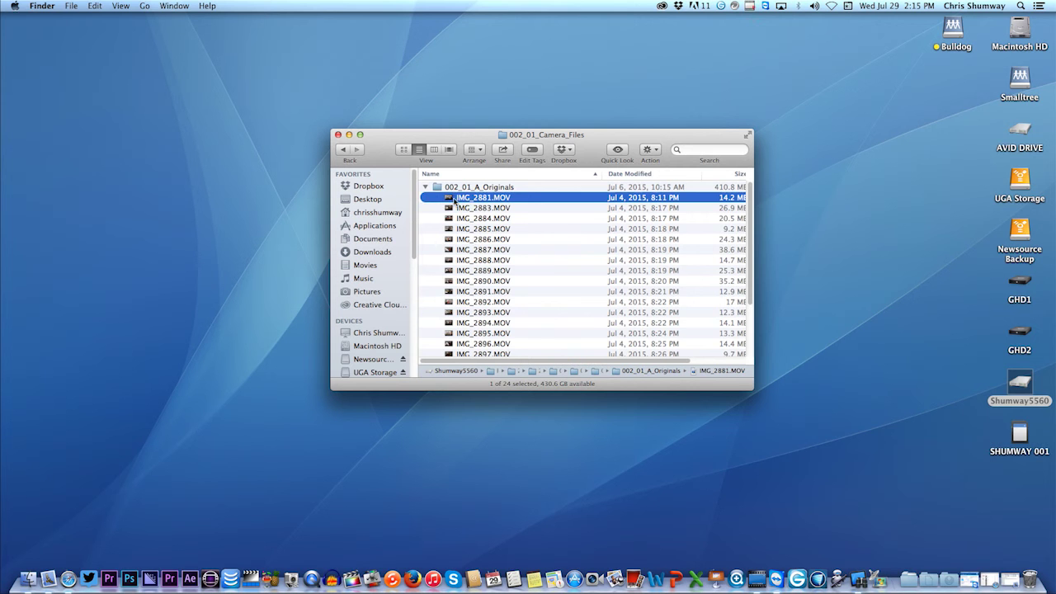
scroll(472, 240, down, 3)
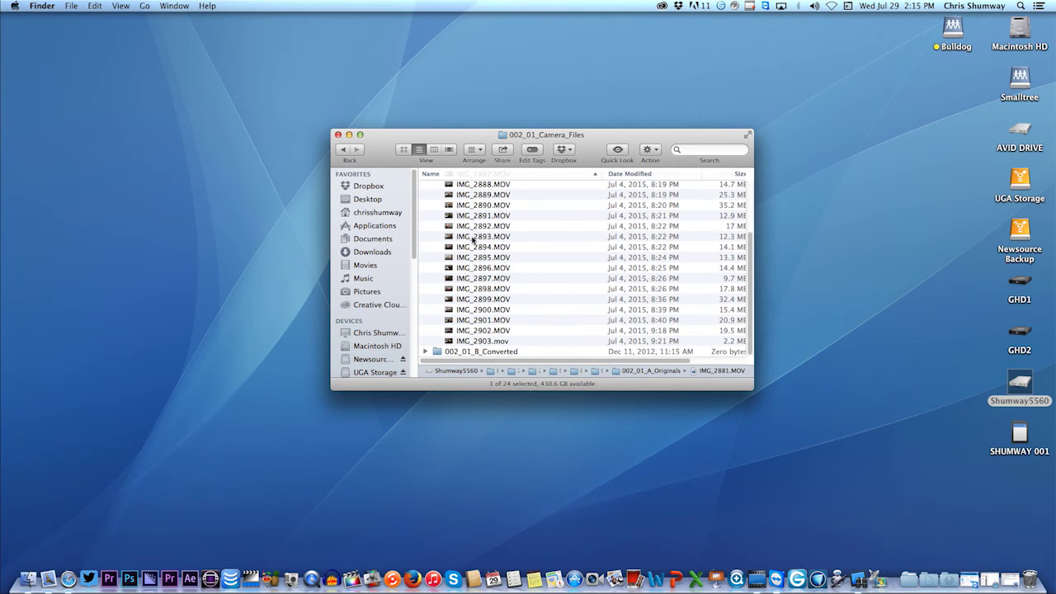
click(452, 342)
scroll(485, 251, up, 5)
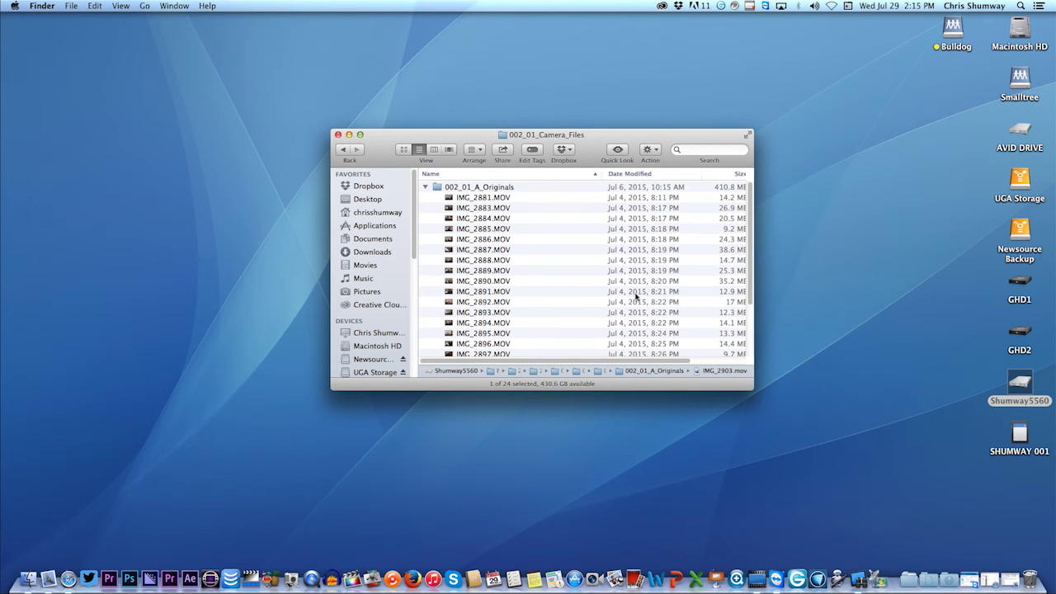
scroll(474, 281, down, 4)
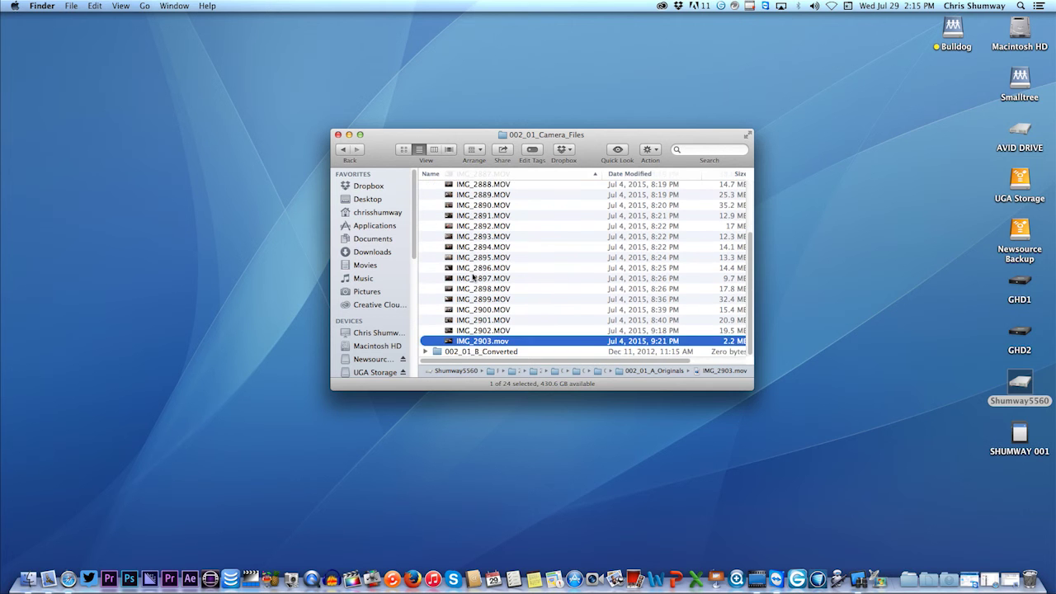
scroll(473, 278, up, 4)
click(425, 188)
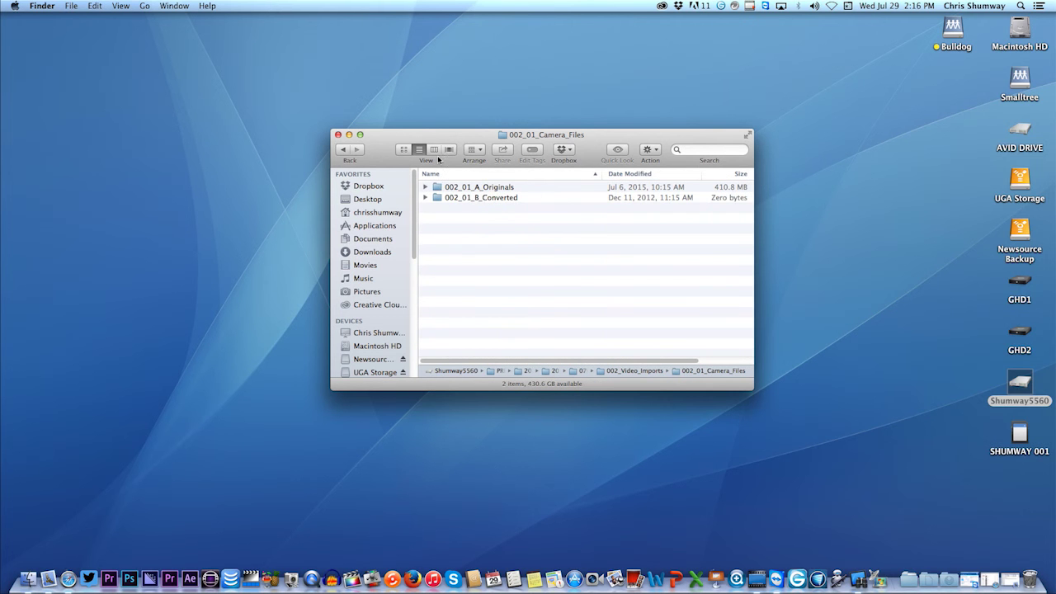
Step: Collapse 002_Video_Imports in the glass blowing project folder and return to the 2015_07 folder
click(344, 149)
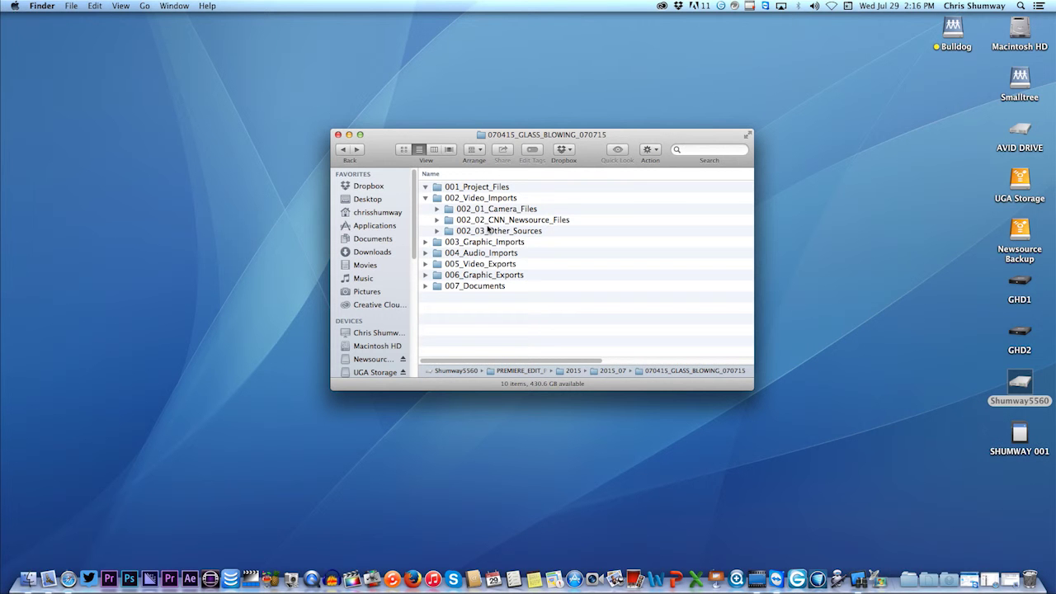
click(426, 198)
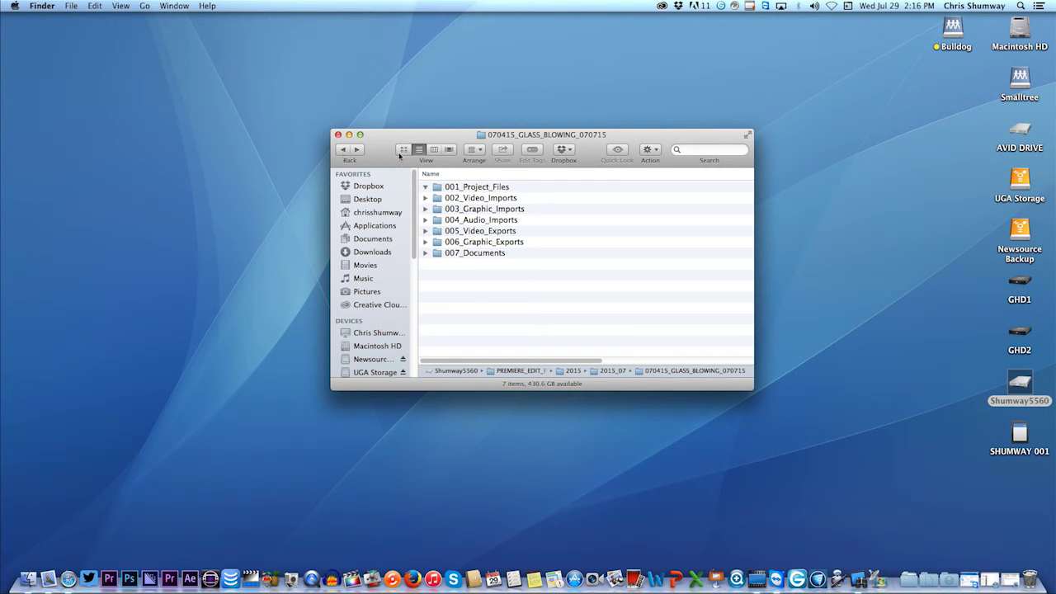
click(343, 150)
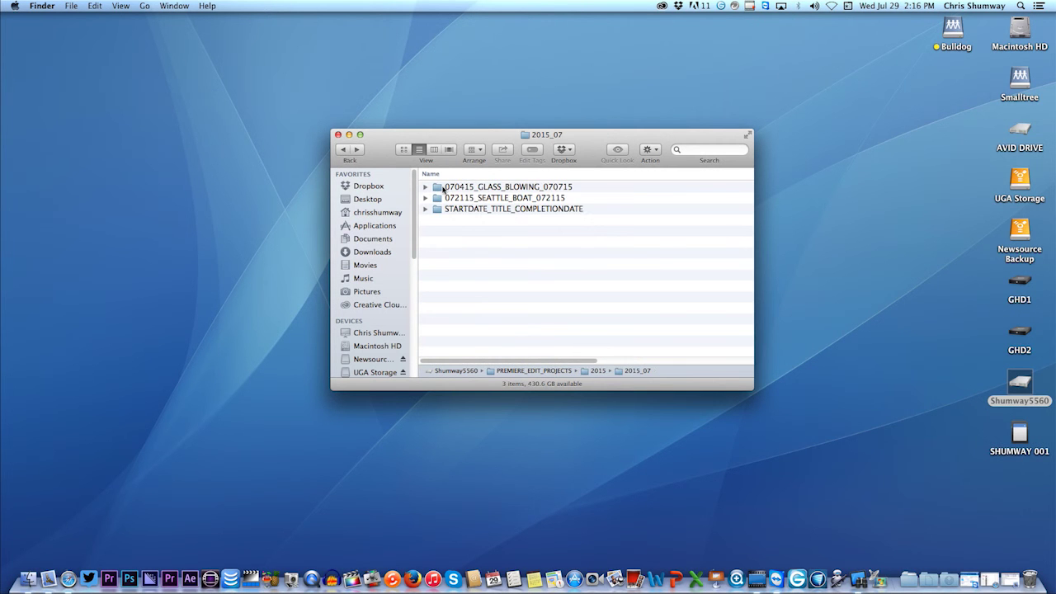
Step: Expand the 070415_GLASS_BLOWING_070715 folder and select its 001_Project_Files and 002_Video_Imports subfolders in turn
click(438, 188)
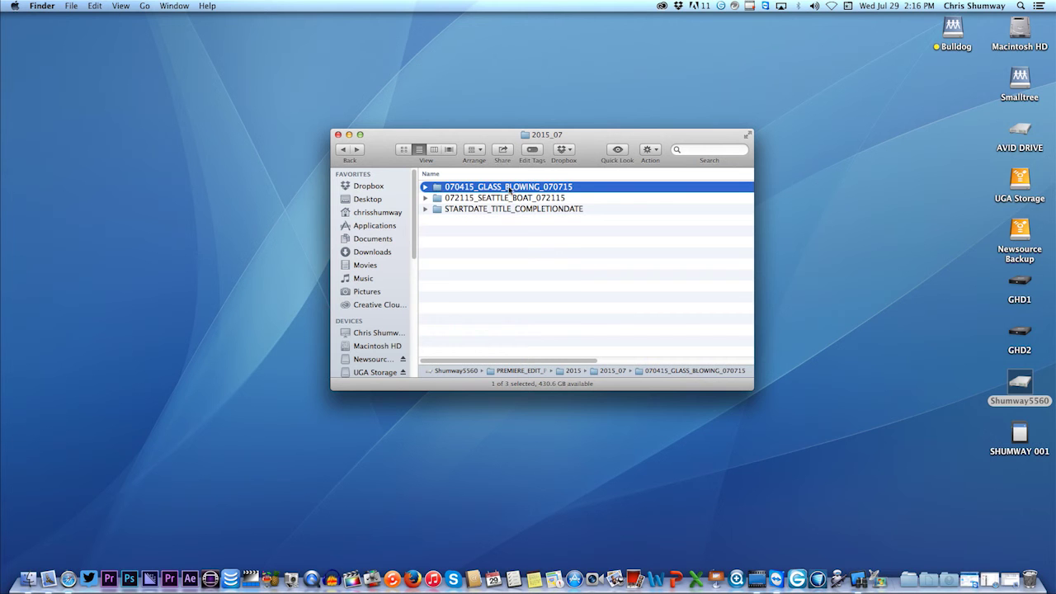
click(425, 188)
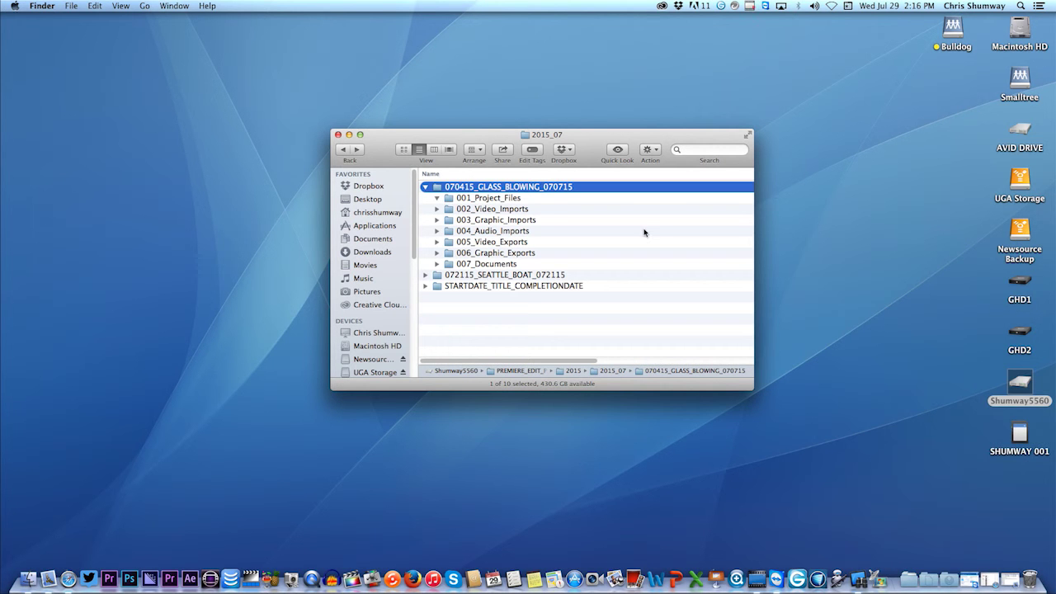
click(450, 200)
click(450, 209)
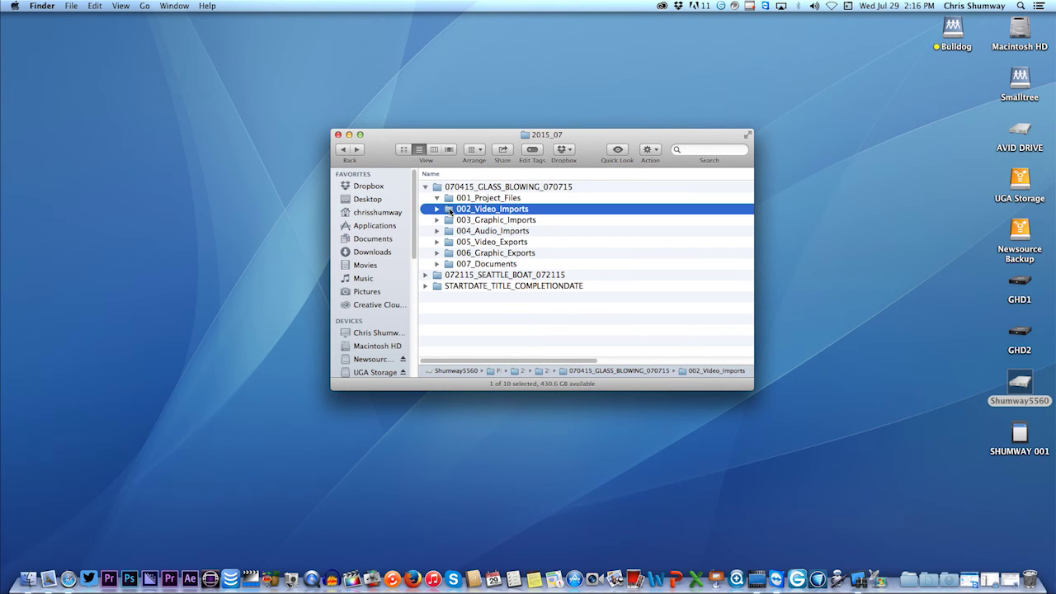
Step: Review the subfolders of 003_Graphic_Imports, including the animated templates in 003_01_Full_screen_templates, and collapse them
click(449, 221)
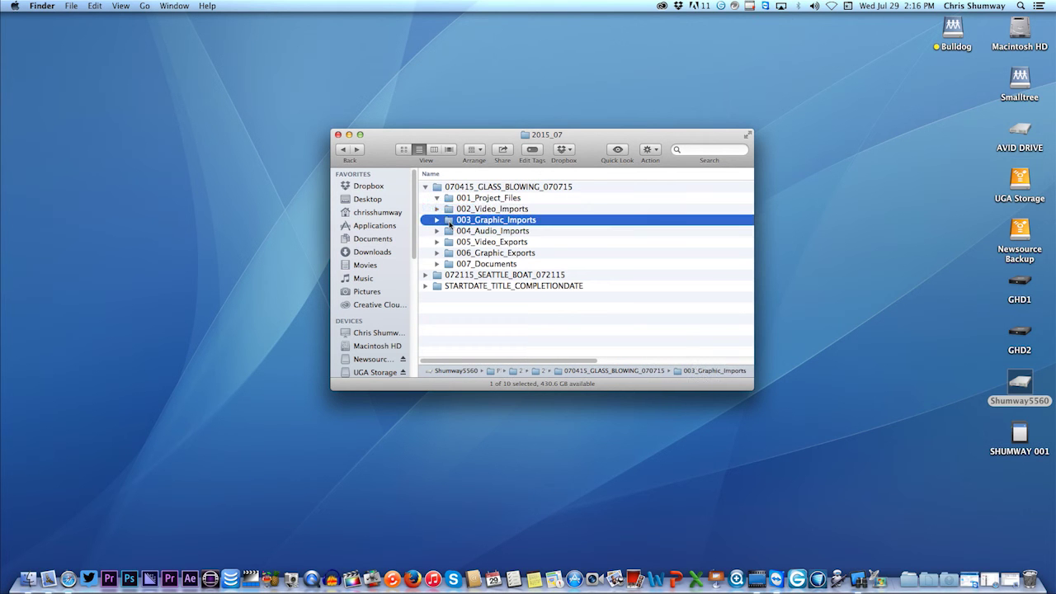
click(438, 221)
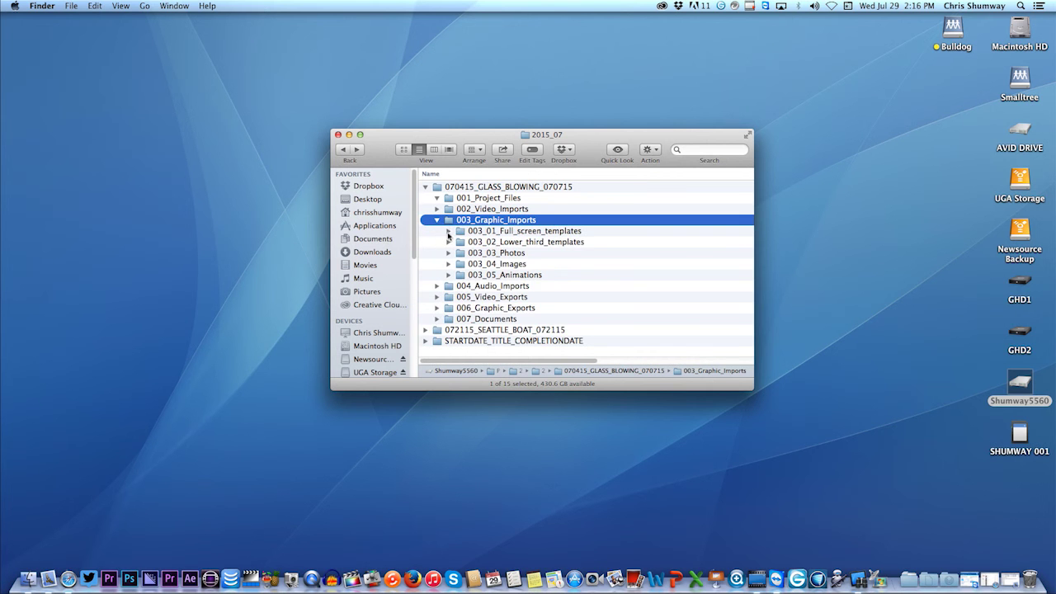
click(449, 232)
click(460, 242)
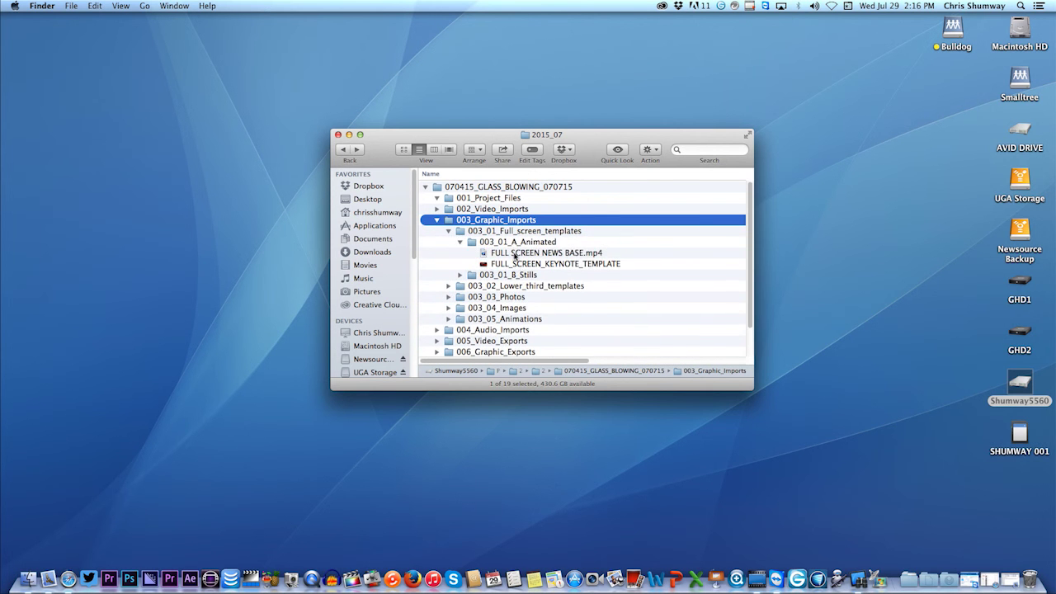
click(449, 231)
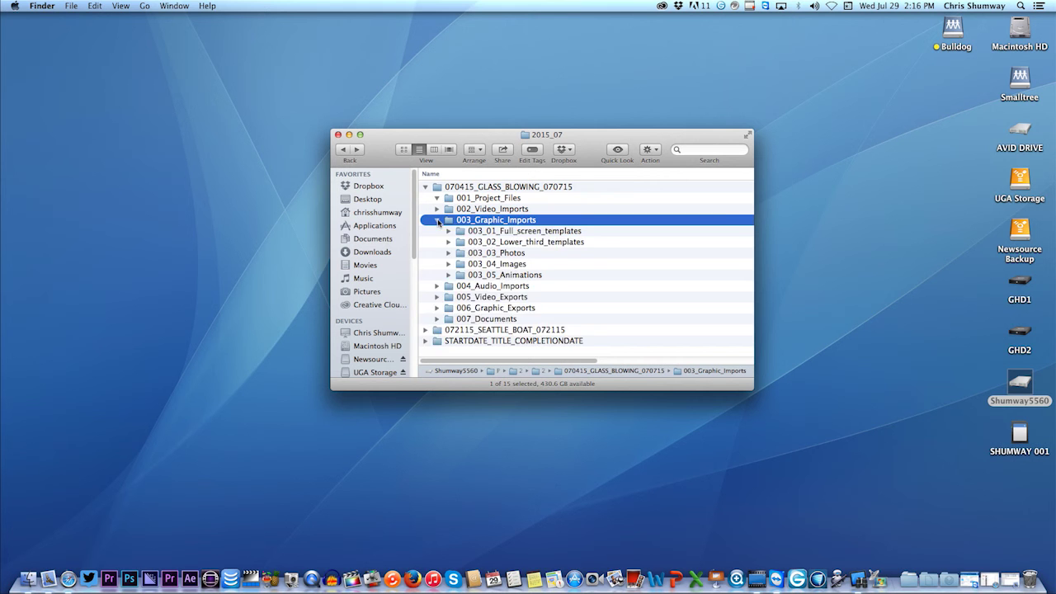
click(438, 219)
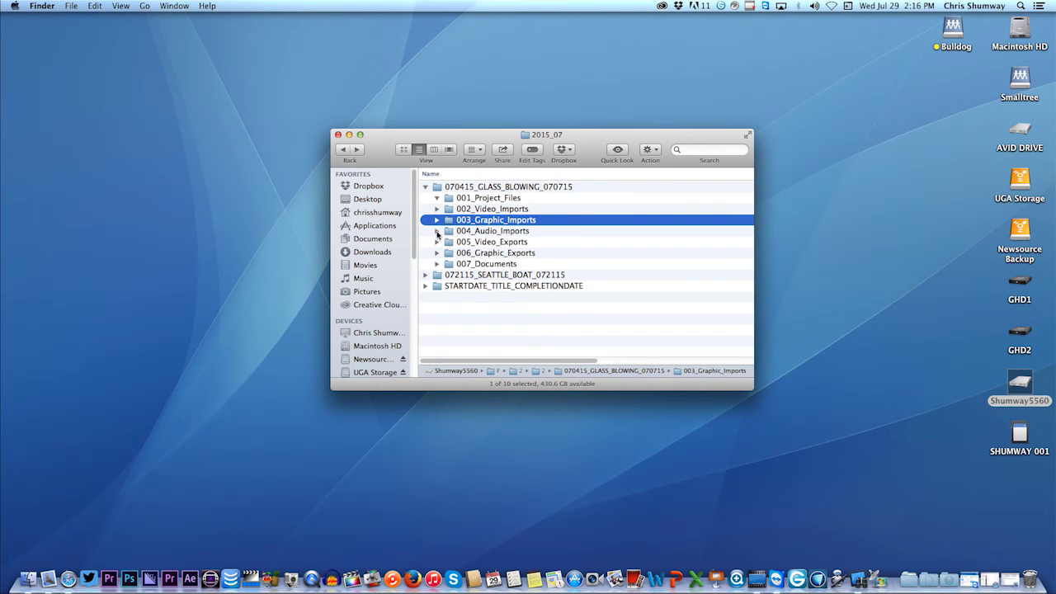
Step: Review the subfolders of 004_Audio_Imports and 005_Video_Exports, collapsing each folder after viewing it
click(438, 231)
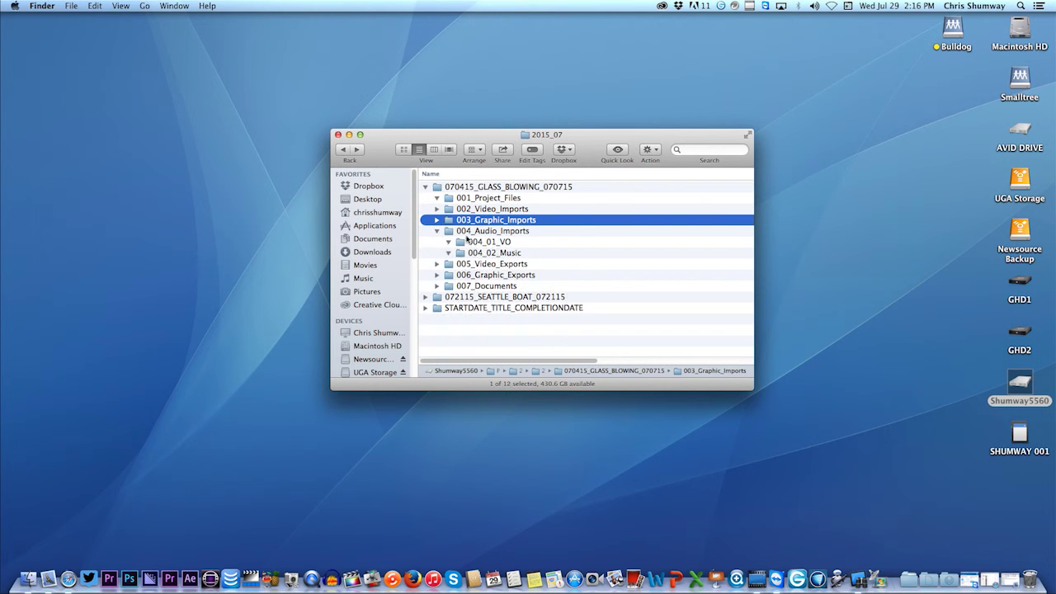
click(437, 231)
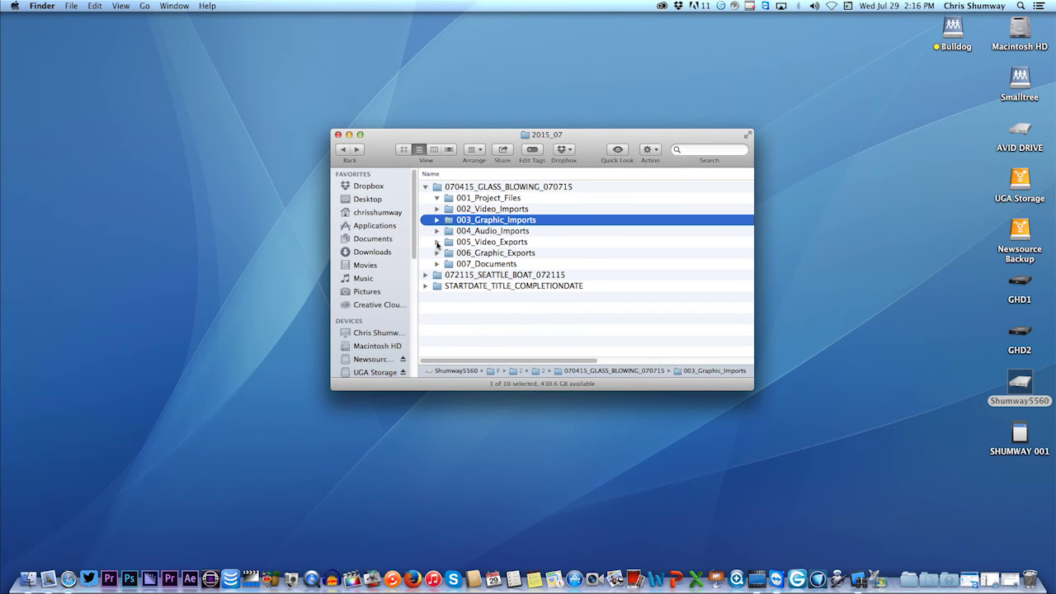
click(449, 243)
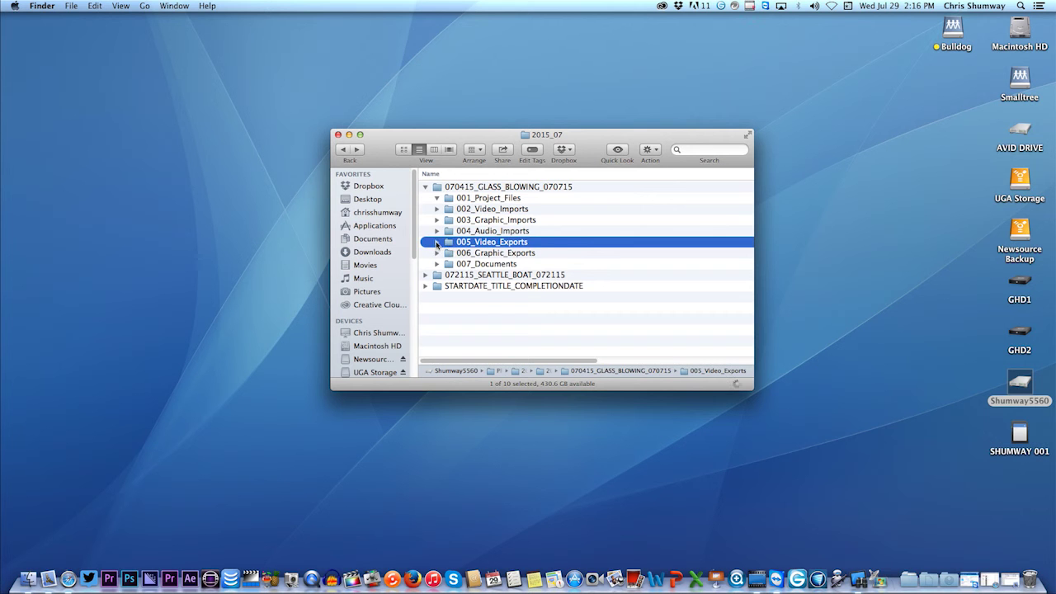
alt+click(437, 242)
click(472, 253)
click(469, 266)
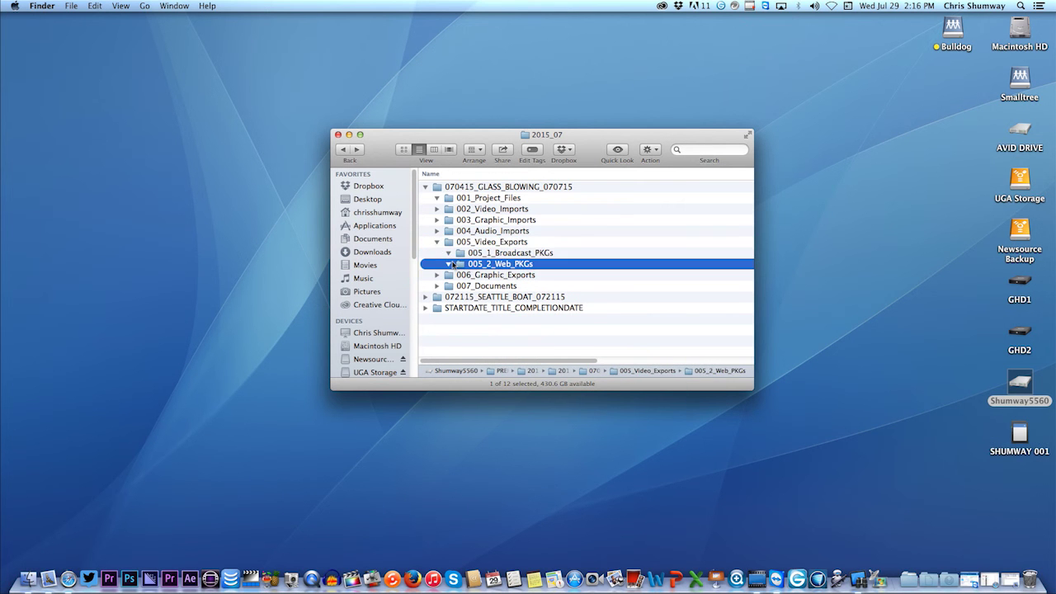
click(437, 242)
Step: Expand 006_Graphic_Exports, select its web featured images and web post images subfolders, and collapse it
click(437, 253)
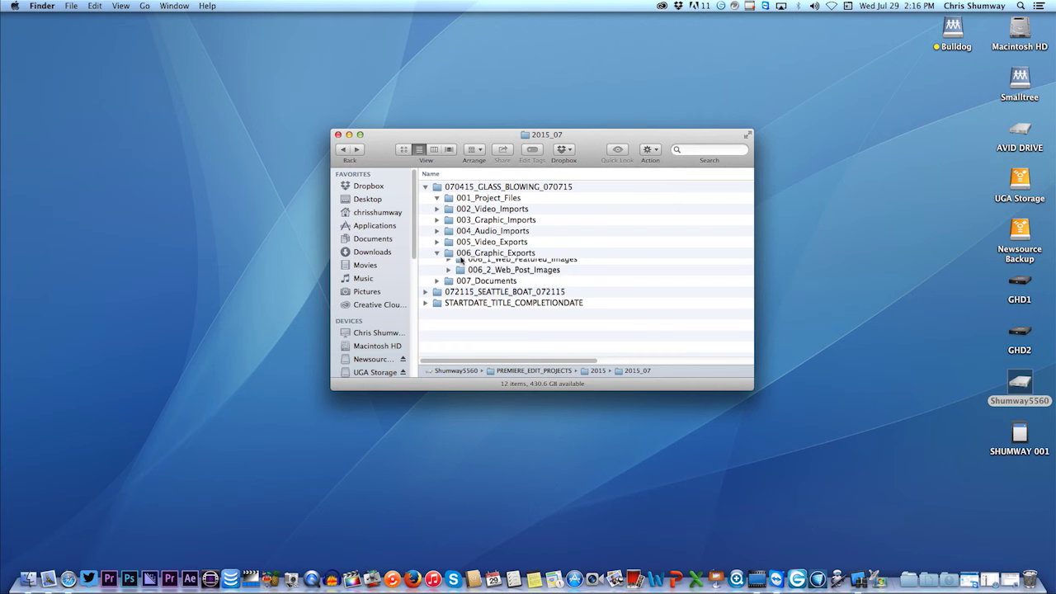
click(478, 266)
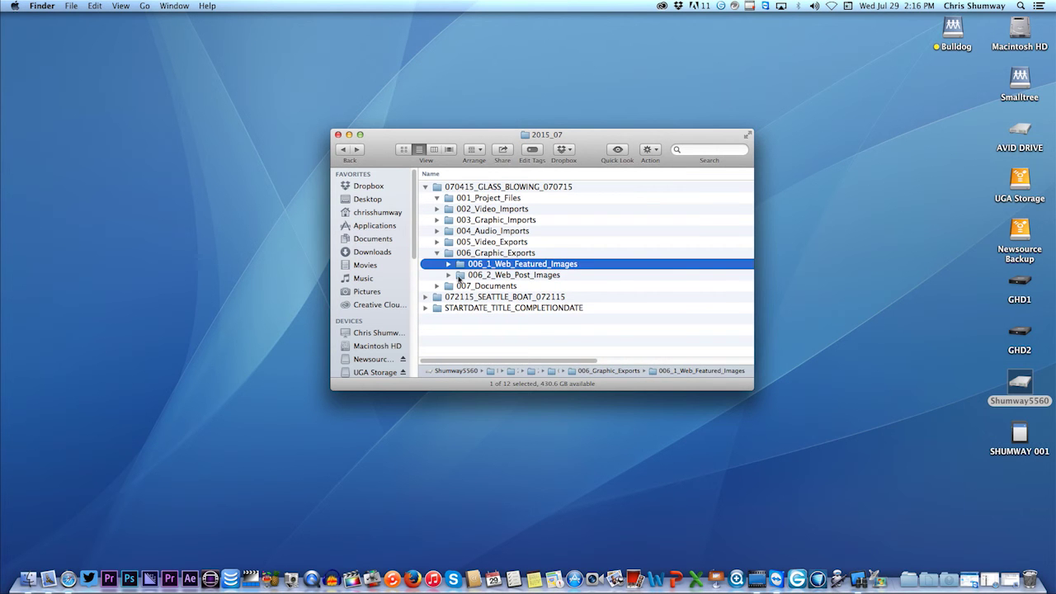
click(460, 278)
click(437, 254)
Step: Review the research, story pitches and scripts subfolders of 007_Documents and collapse the whole glass blowing project folder
click(442, 264)
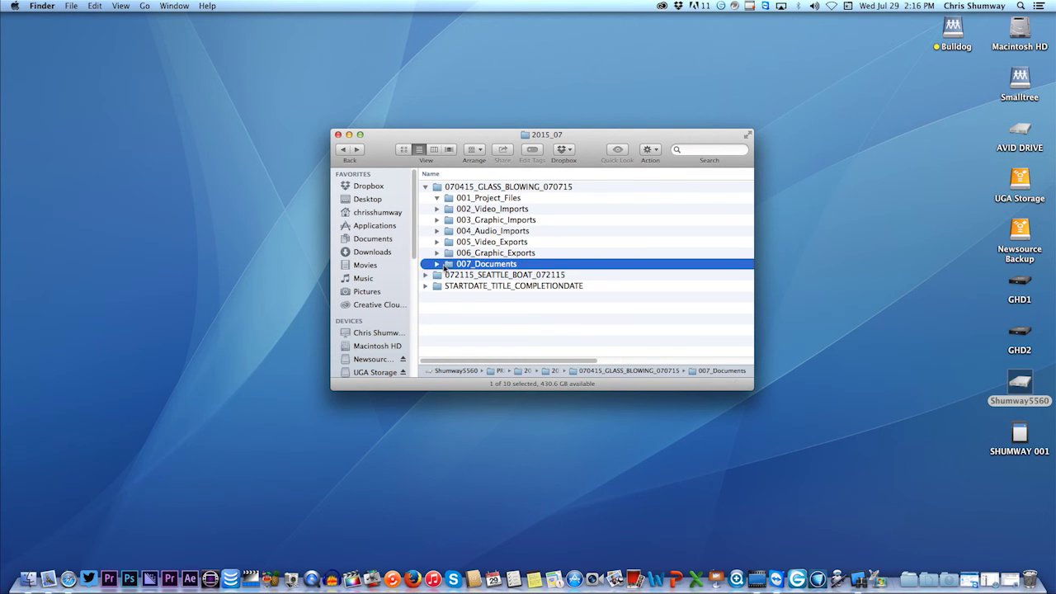
click(438, 264)
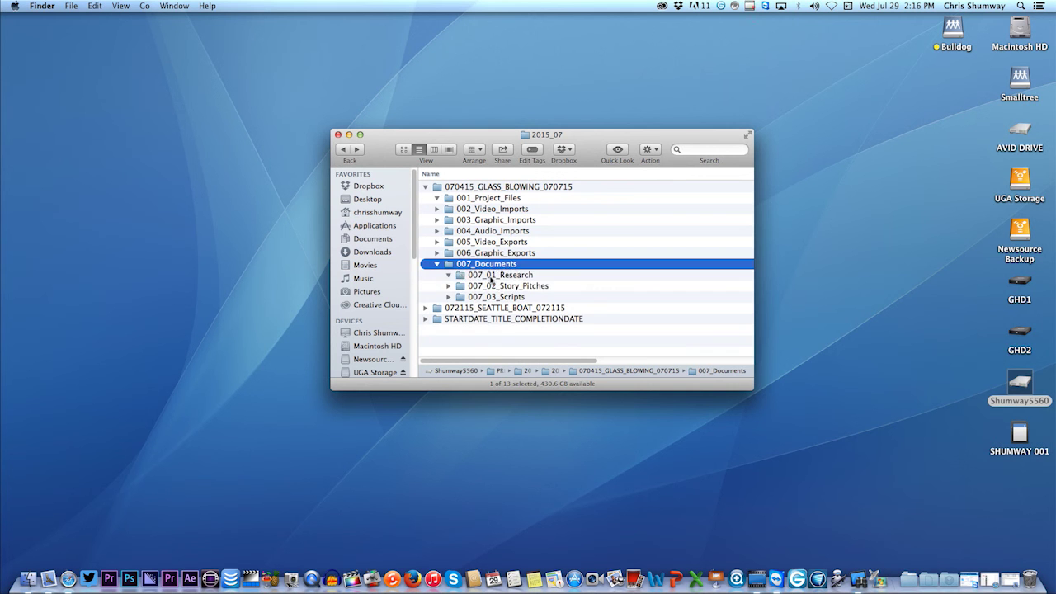
click(492, 276)
click(495, 284)
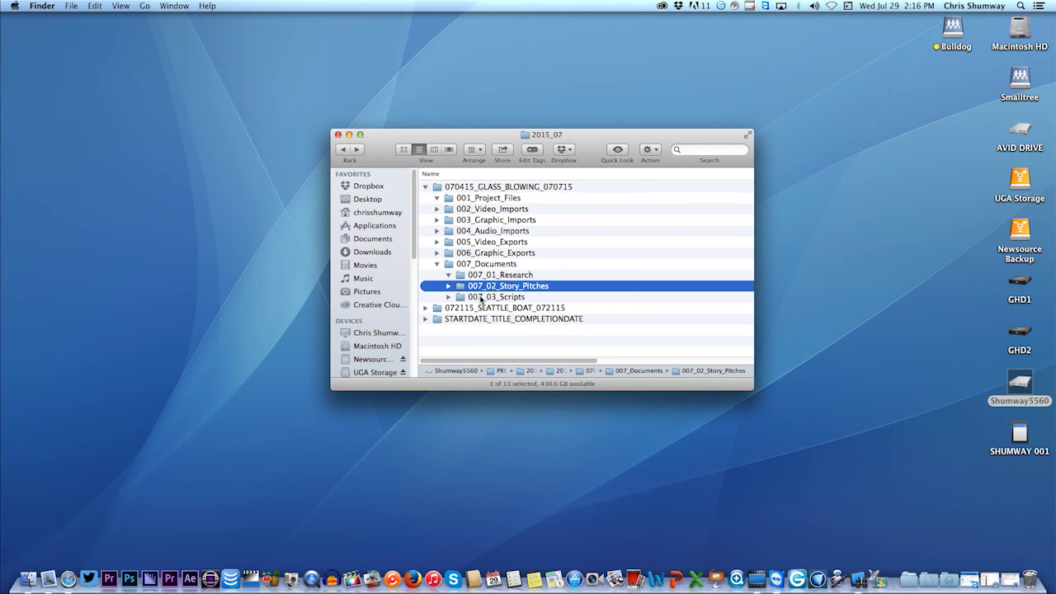
click(482, 297)
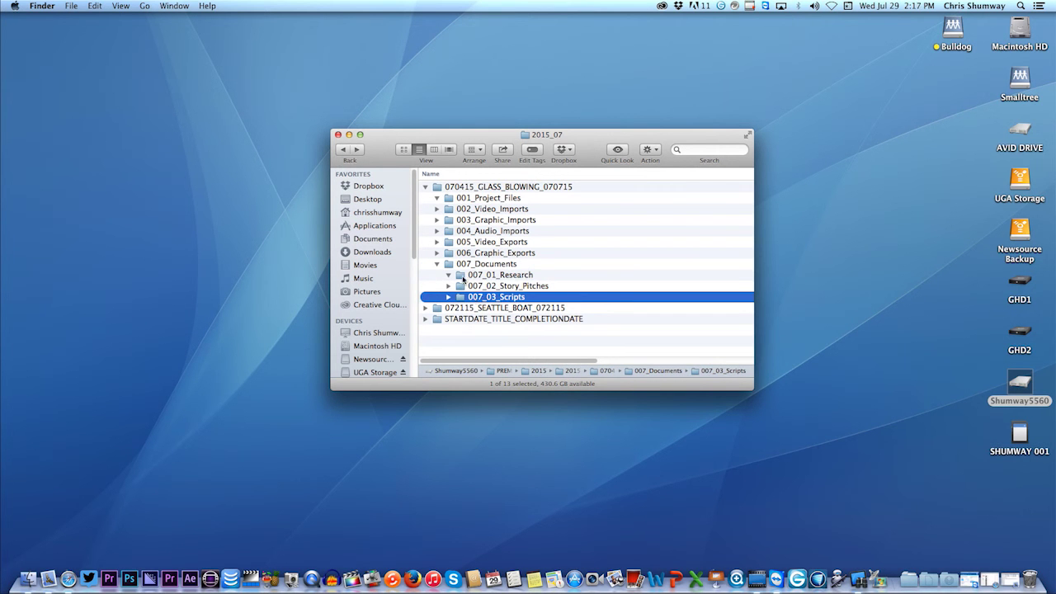
click(426, 187)
Step: Select the STARTDATE_TITLE_COMPLETIONDATE template folder, select the last drive on the desktop, and return to the 2015_07 folder window
click(438, 210)
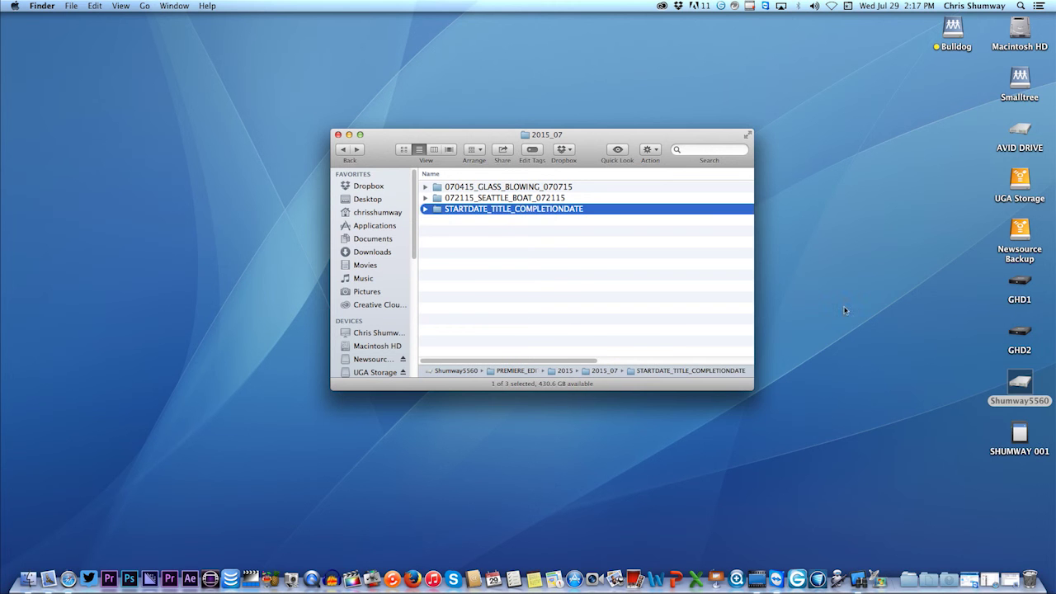
click(1023, 445)
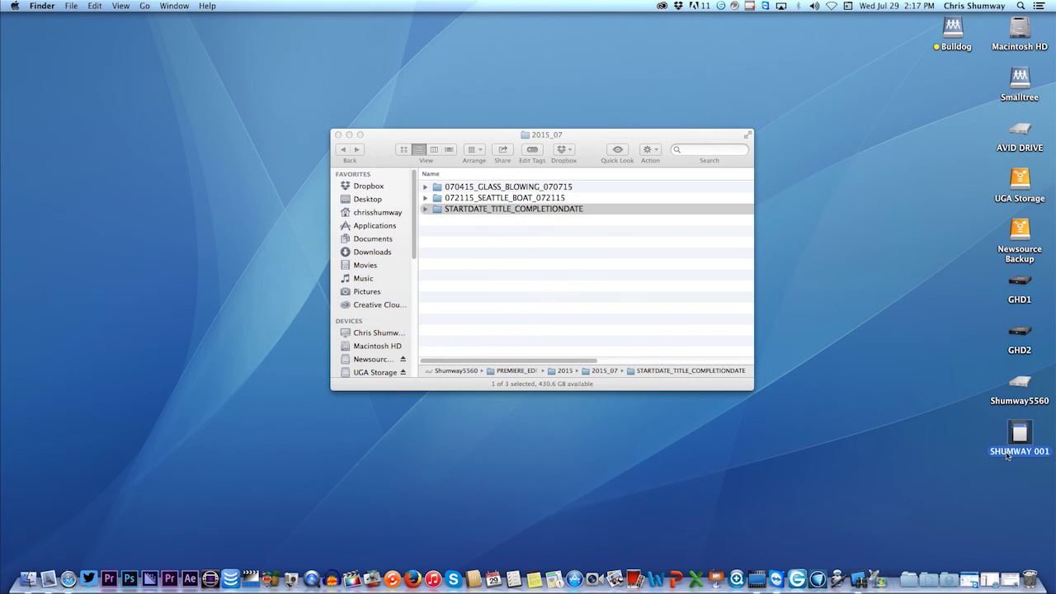
click(485, 259)
click(448, 228)
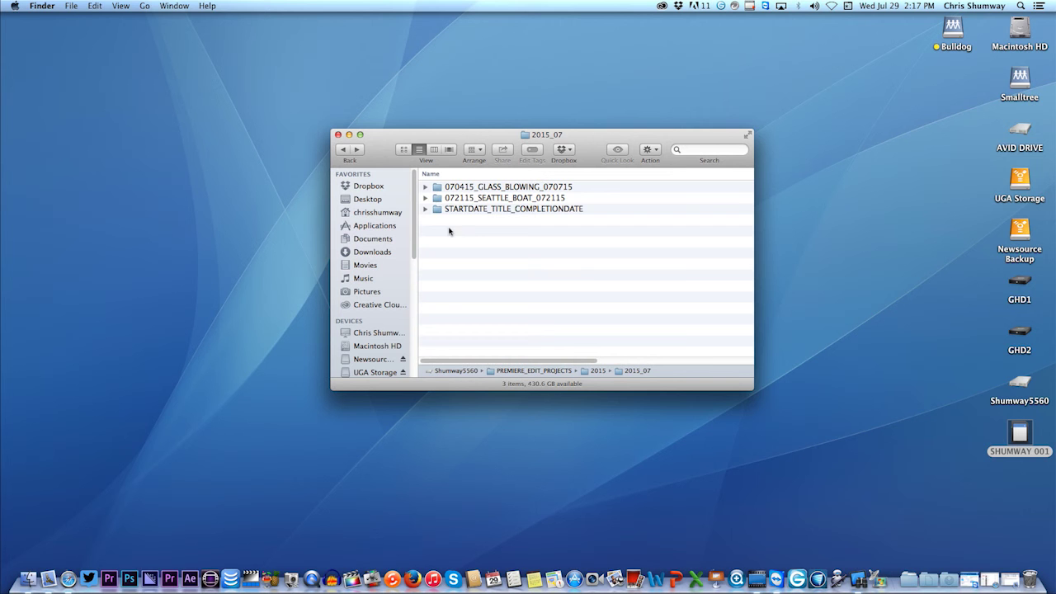
Step: Duplicate the STARTDATE_TITLE_COMPLETIONDATE folder in 2015_07 and check the copy's subfolders
click(440, 212)
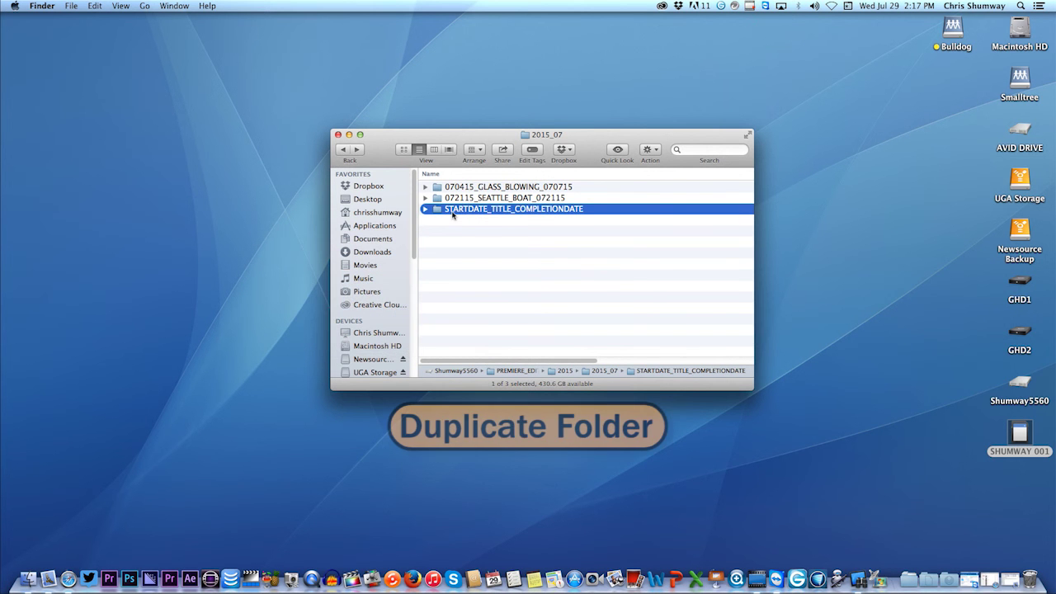
right_click(440, 213)
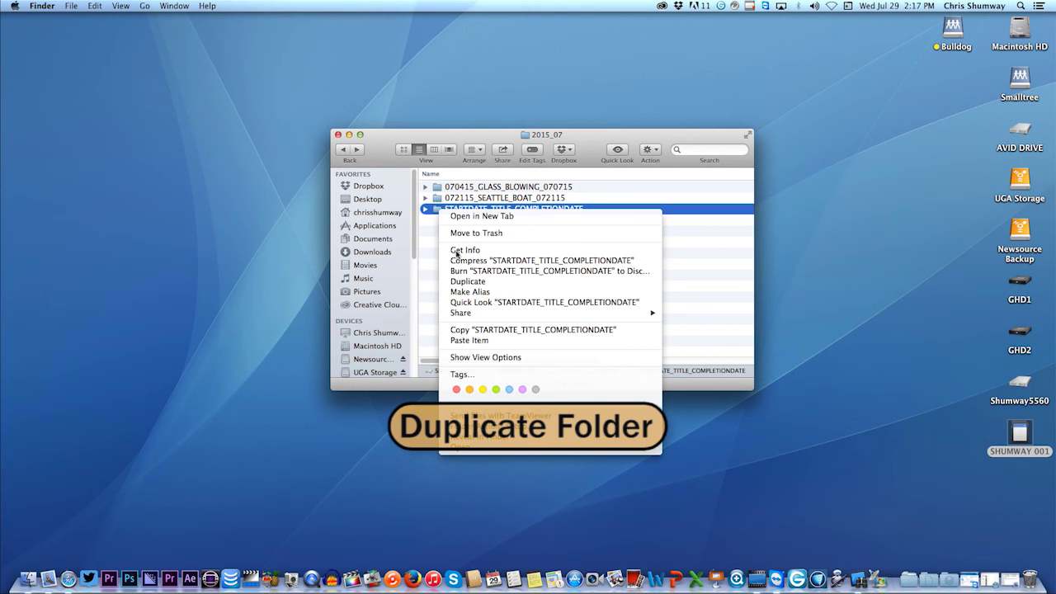
click(467, 283)
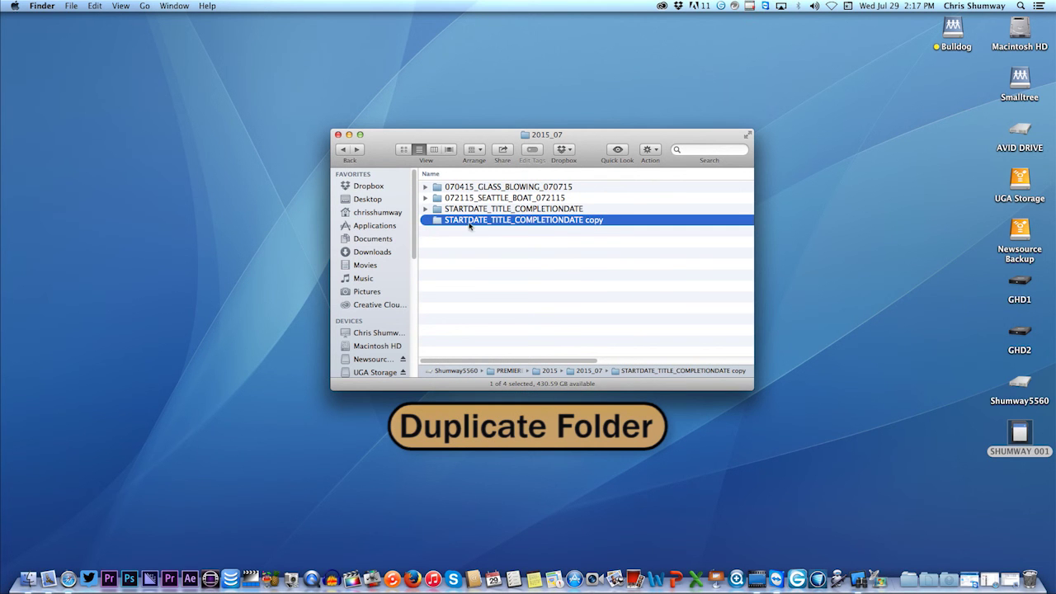
click(424, 221)
click(425, 221)
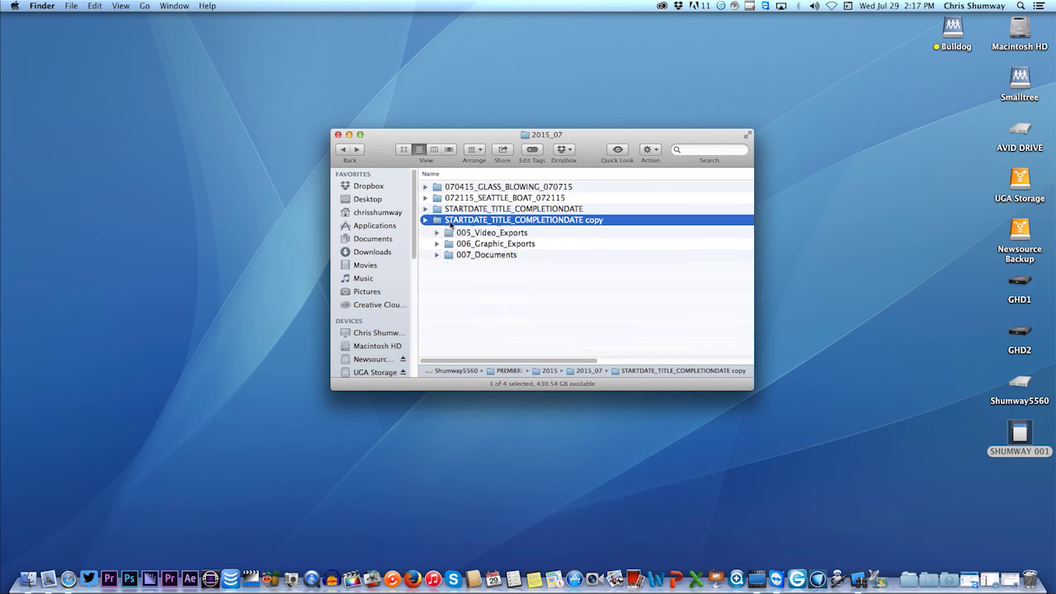
Step: Replace STARTDATE with 072915 in the name of the duplicated template folder
click(457, 220)
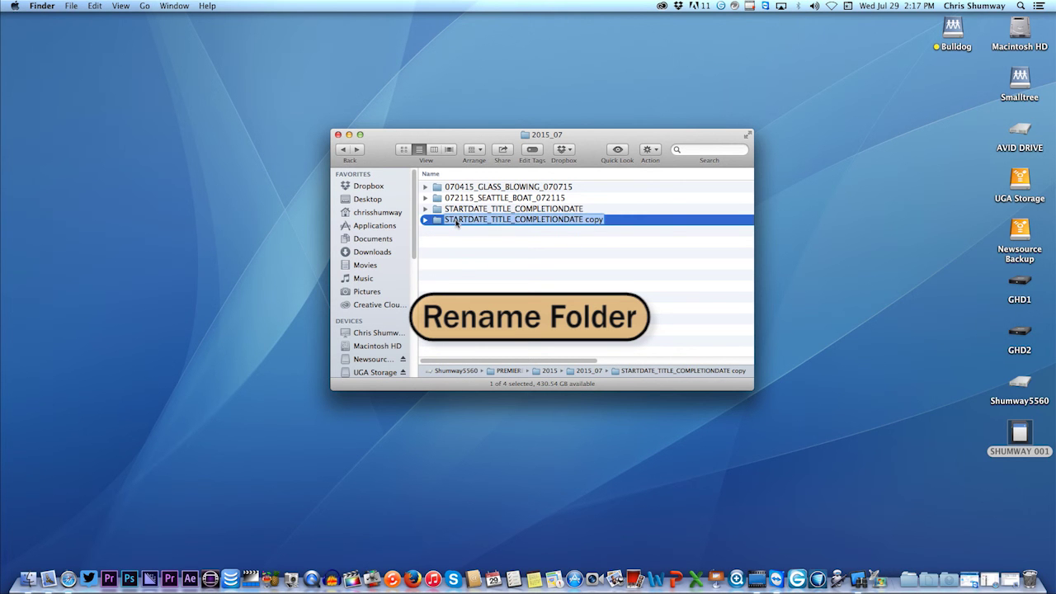
click(452, 219)
drag(445, 219, 482, 220)
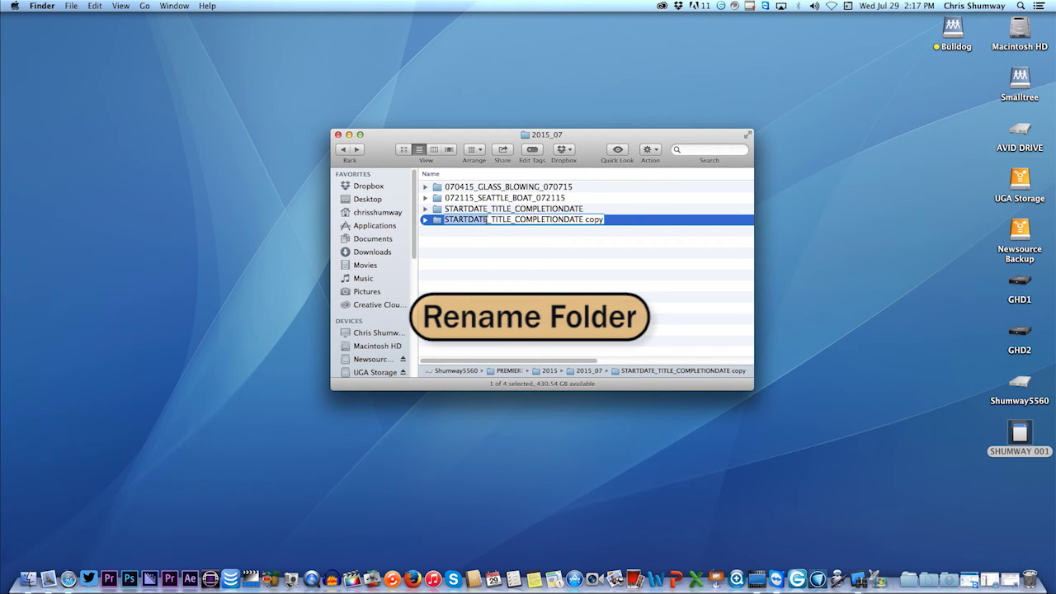
text(07)
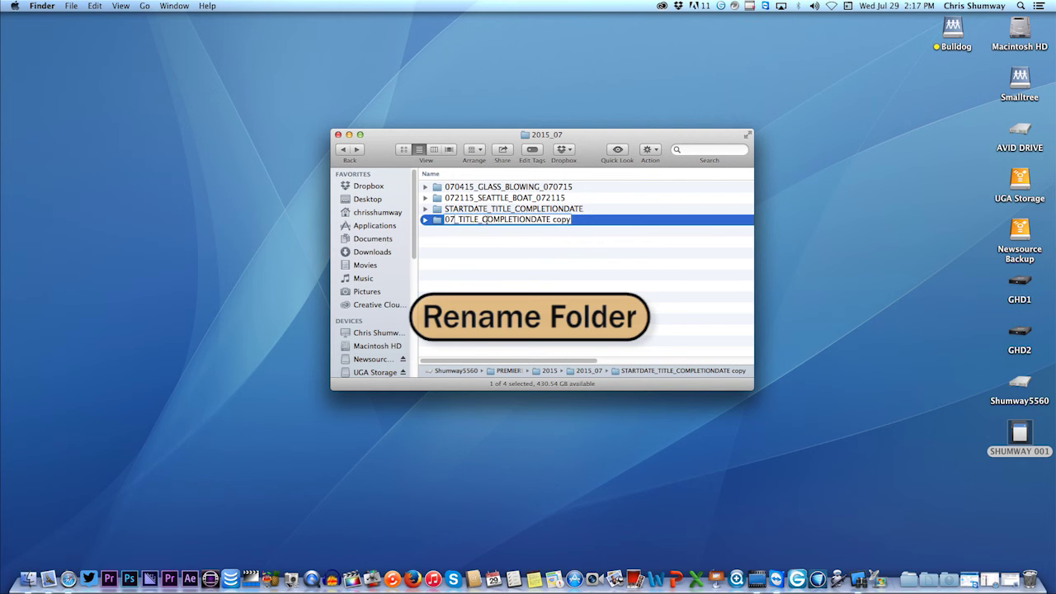
text(2915)
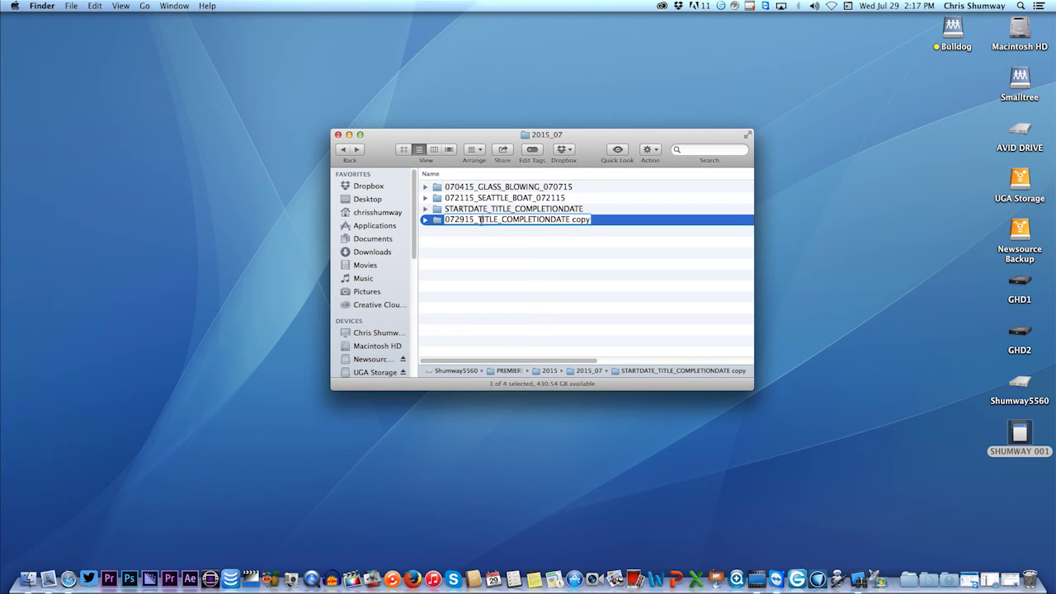
Step: Replace the rest of the duplicated folder's name so that it reads 072915_BOOK_SIGNING_072915, without the word copy
drag(478, 219, 568, 220)
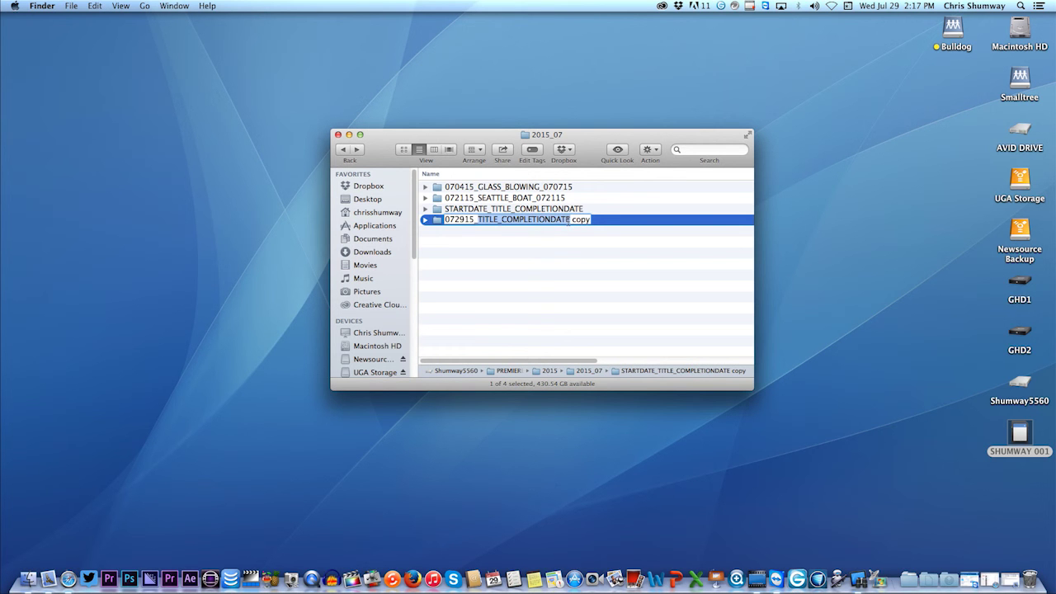
key(BackSpace)
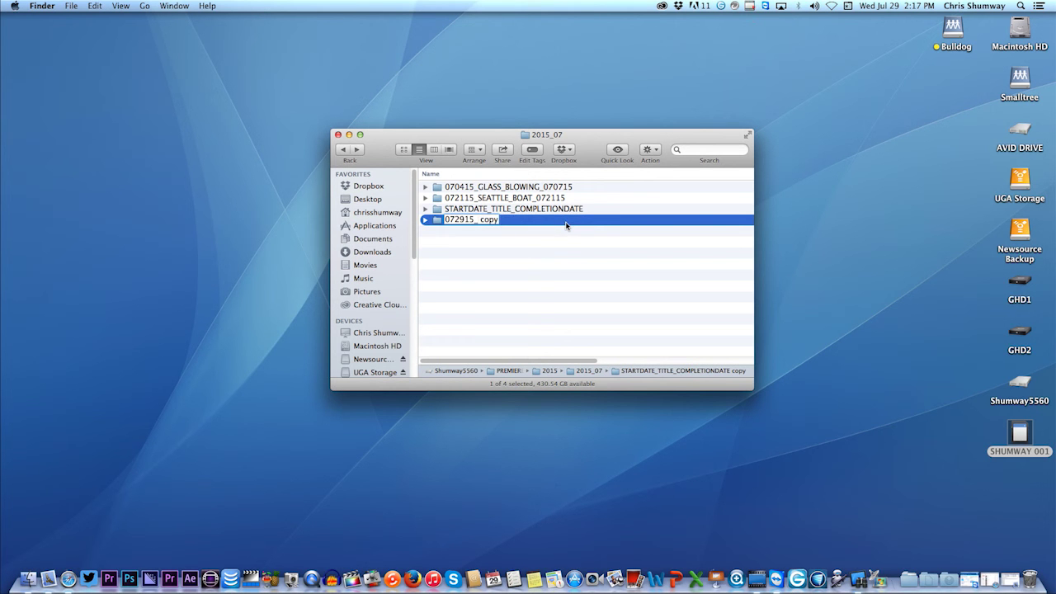
text(BOOK)
text(_SIGNIN)
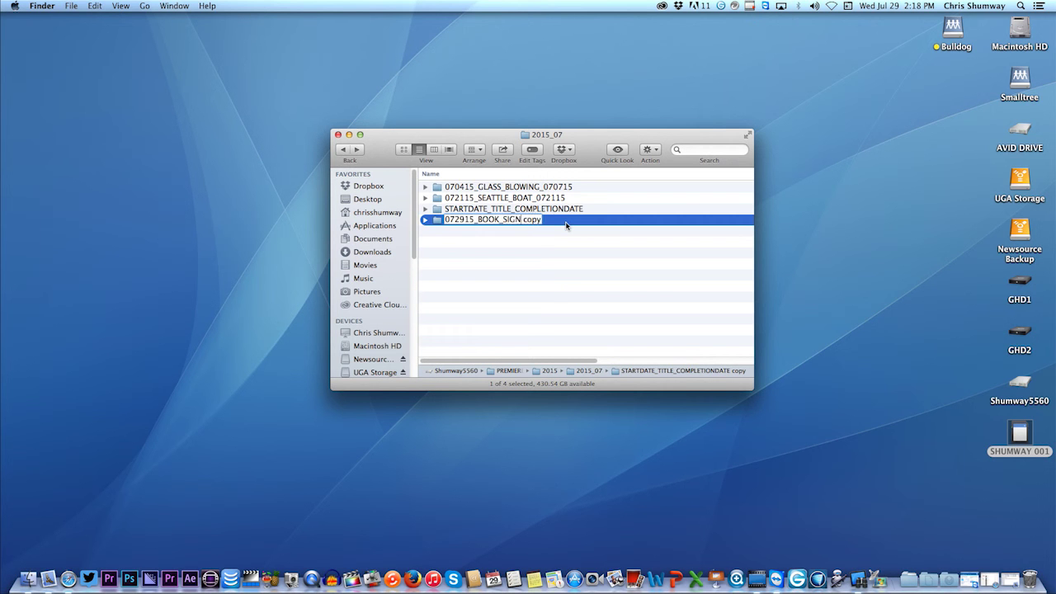
key(BackSpace)
key(BackSpace)
text(ING_072915)
key(Delete)
key(Delete)
key(Delete)
key(Delete)
key(Delete)
key(Return)
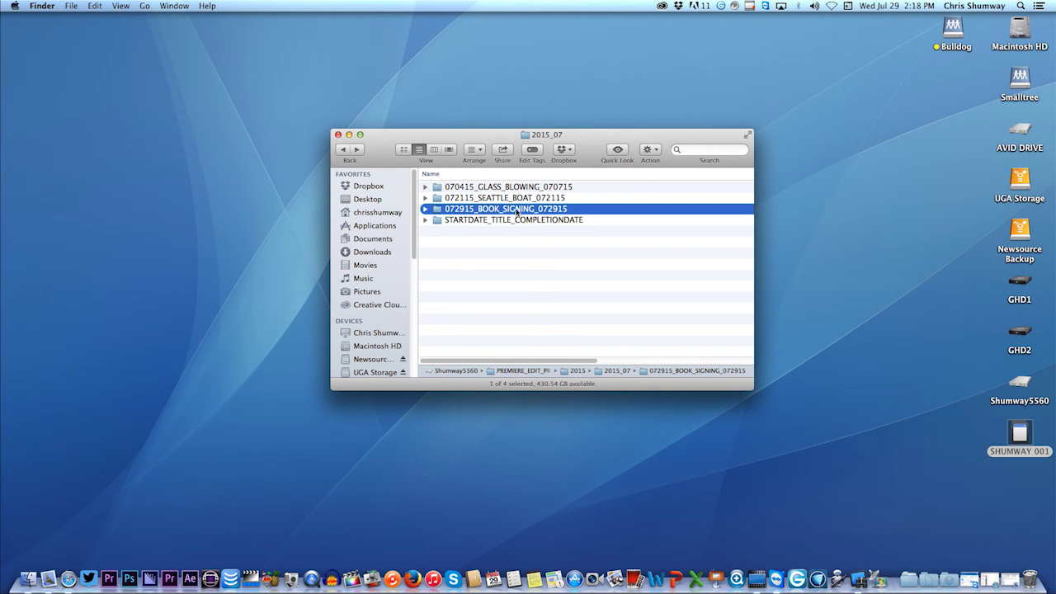
Step: Open 072915_BOOK_SIGNING_072915 and go through 002_Video_Imports and 002_01_Camera_Files into the 002_01_A_Originals folder
double_click(439, 211)
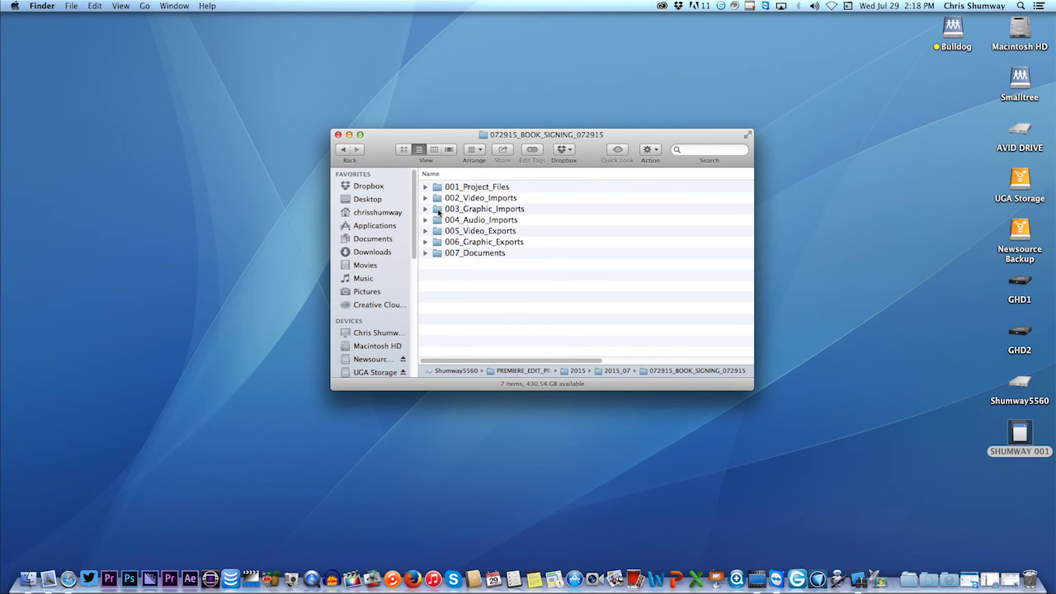
click(479, 201)
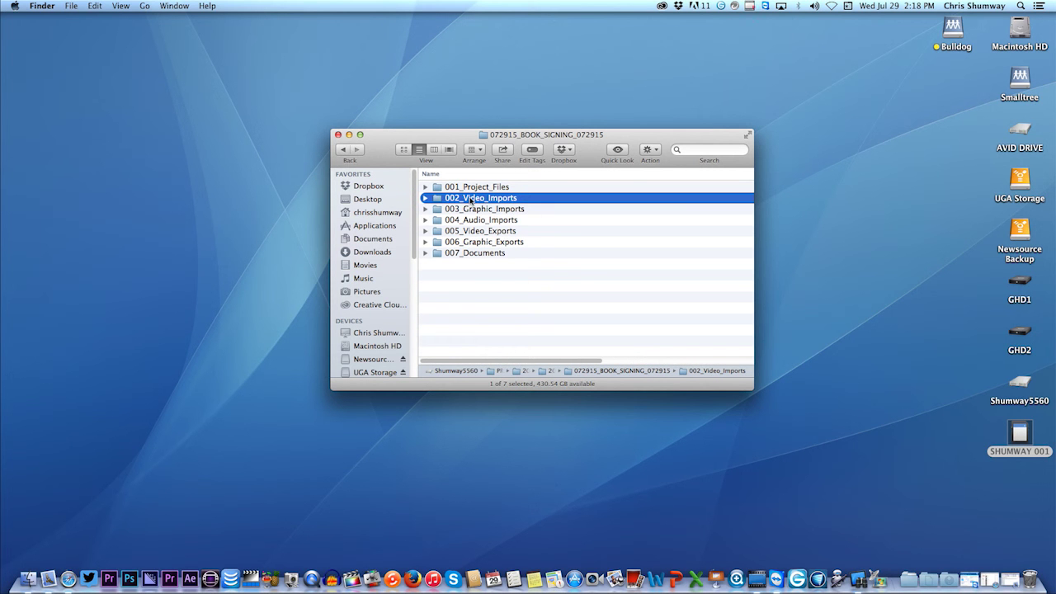
click(426, 198)
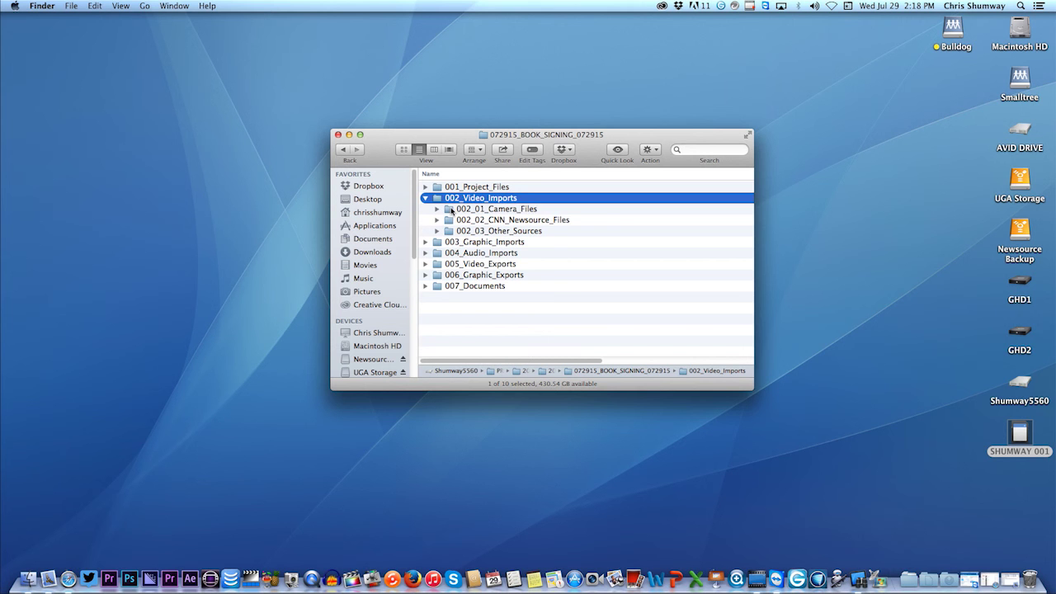
click(448, 210)
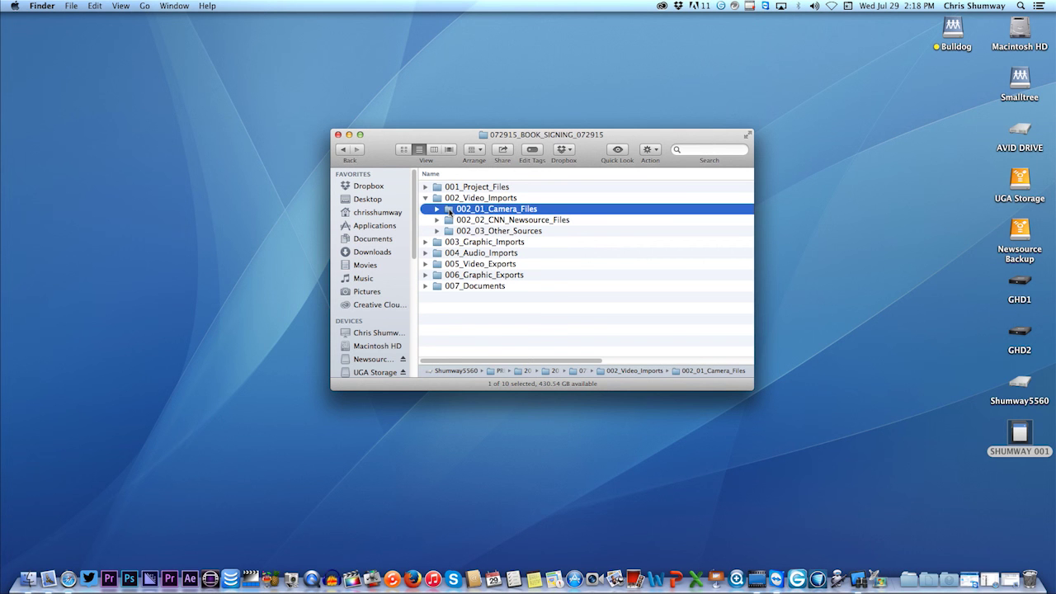
double_click(448, 211)
double_click(438, 188)
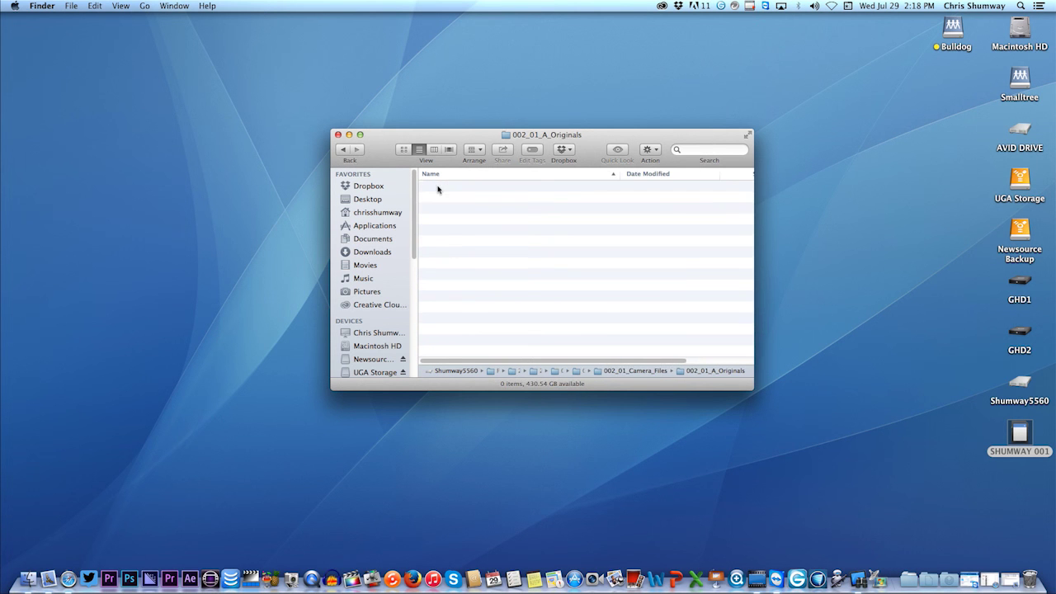
Step: Open the camera card from the desktop and arrange its window beside the 002_01_A_Originals window
double_click(1021, 433)
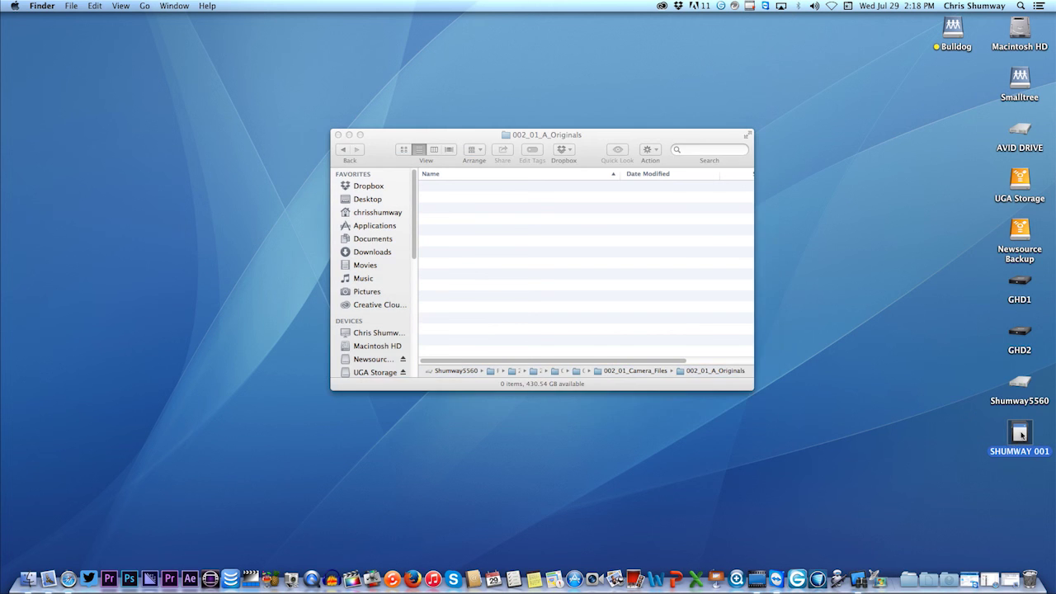
drag(364, 138, 793, 225)
click(789, 216)
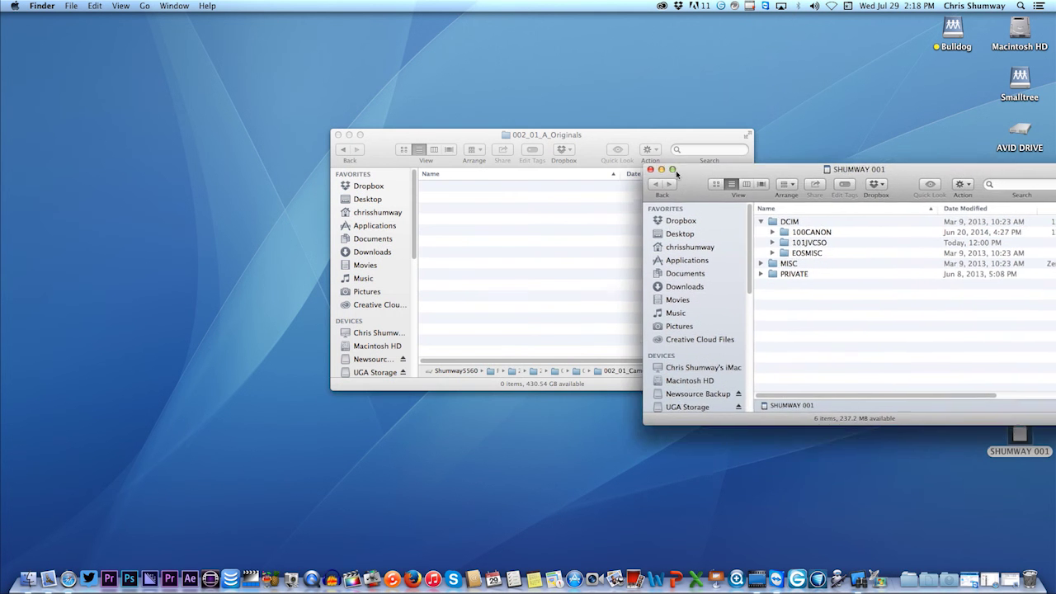
drag(594, 136, 525, 121)
drag(761, 157, 701, 140)
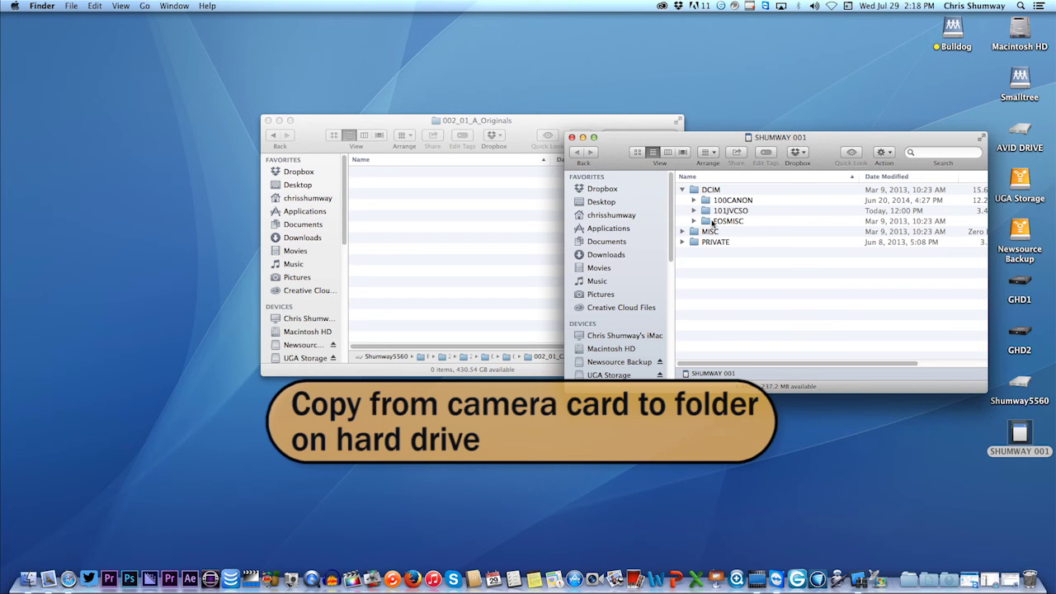
Step: Open the 101JVCSO folder in the camera card's DCIM folder, look through its clips and select PIC_0008.MP4
click(725, 203)
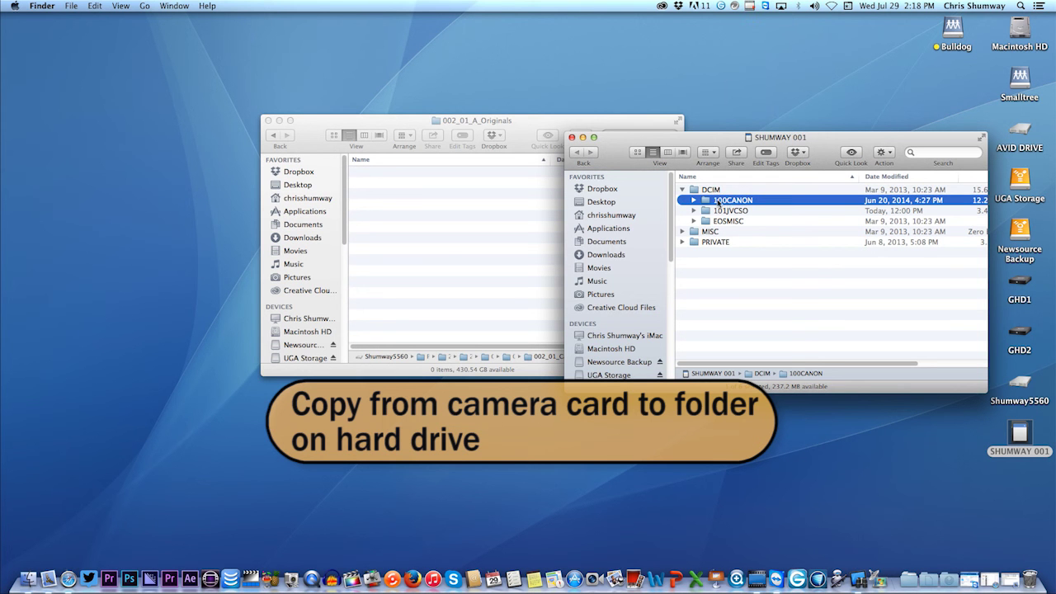
click(736, 213)
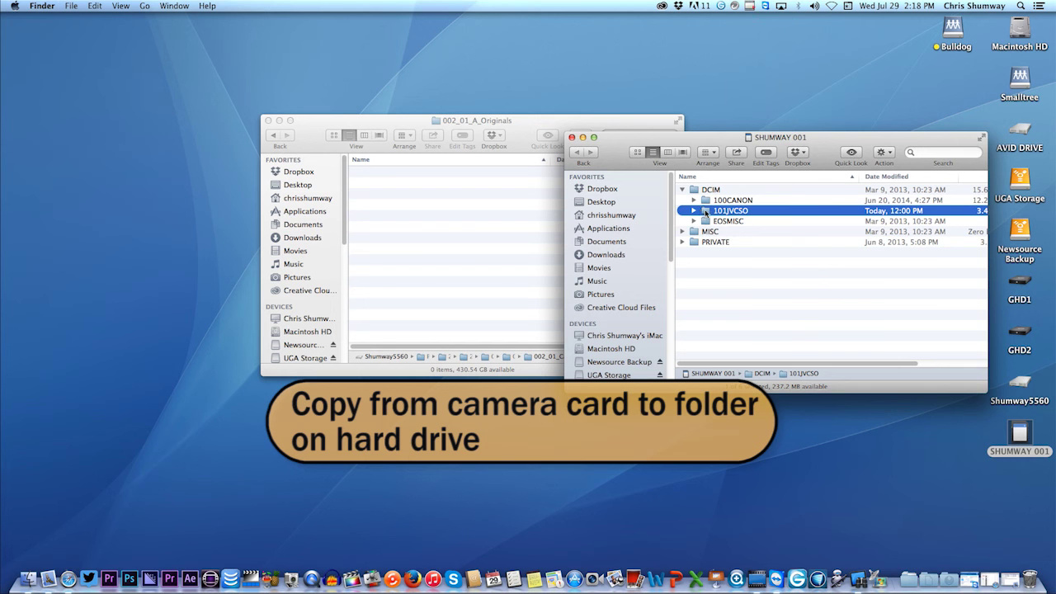
double_click(705, 212)
scroll(740, 206, down, 5)
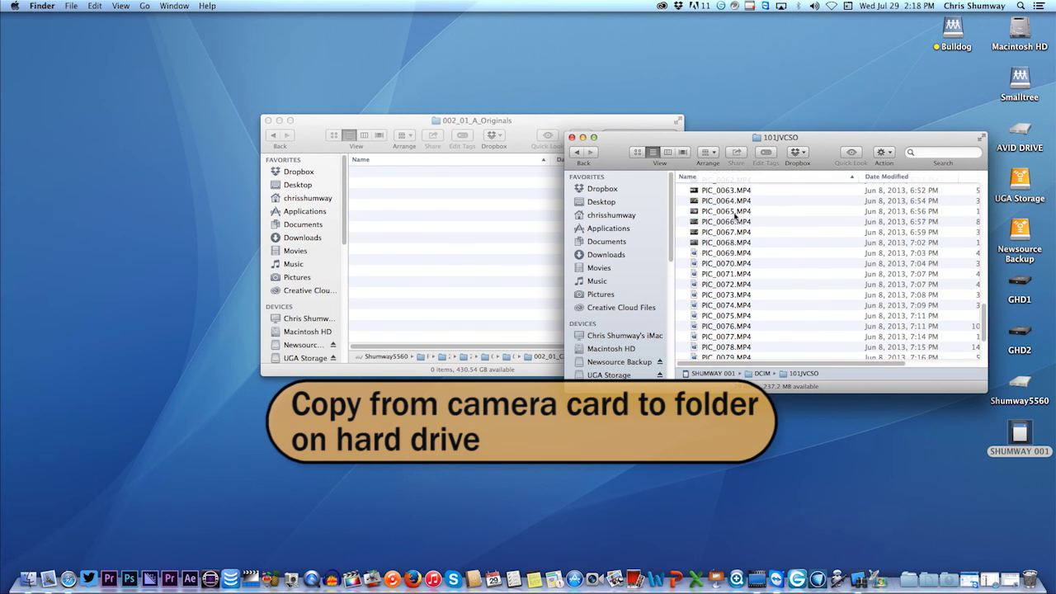
scroll(700, 201, up, 15)
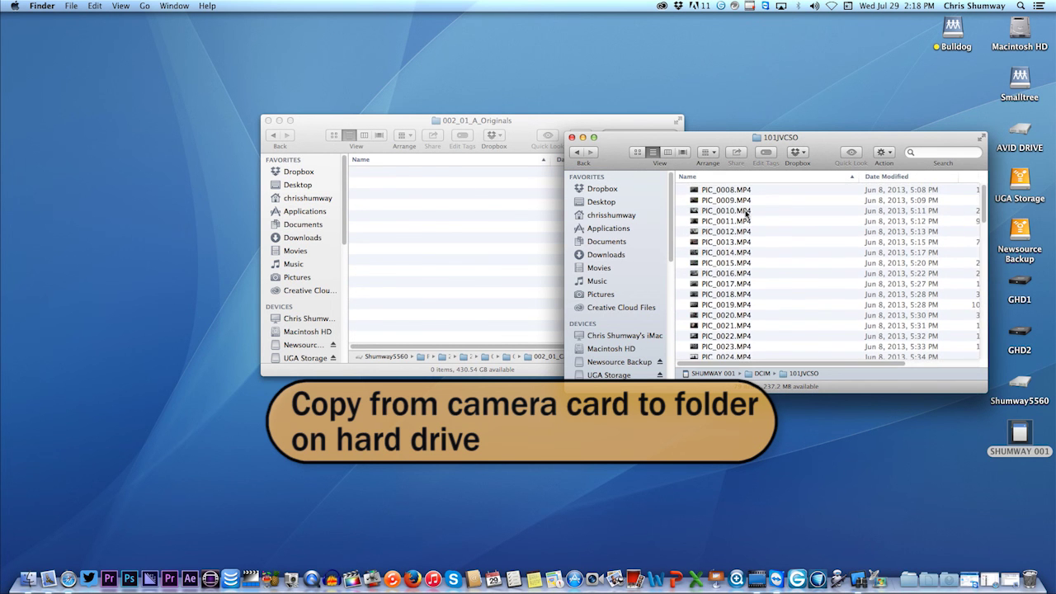
click(701, 191)
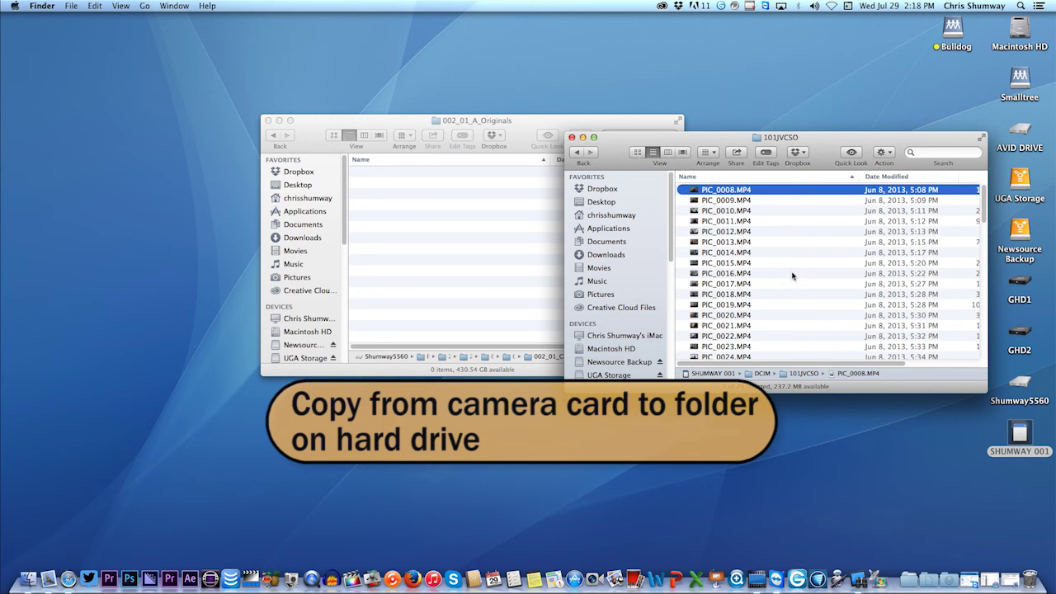
Step: Copy all files from 101JVCSO into 002_01_A_Originals and reposition the destination and copy progress windows
click(393, 208)
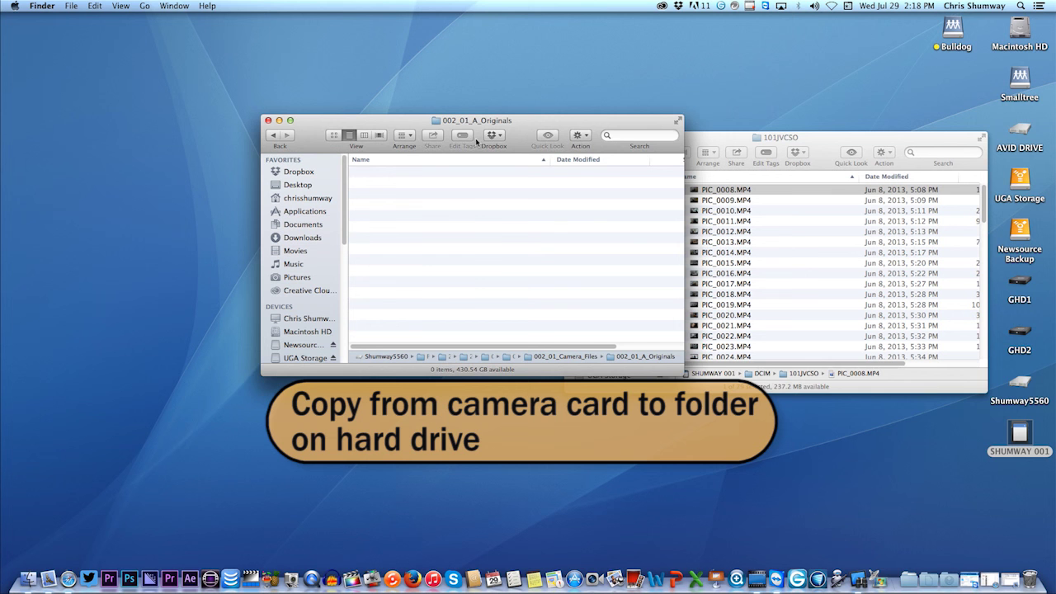
click(796, 258)
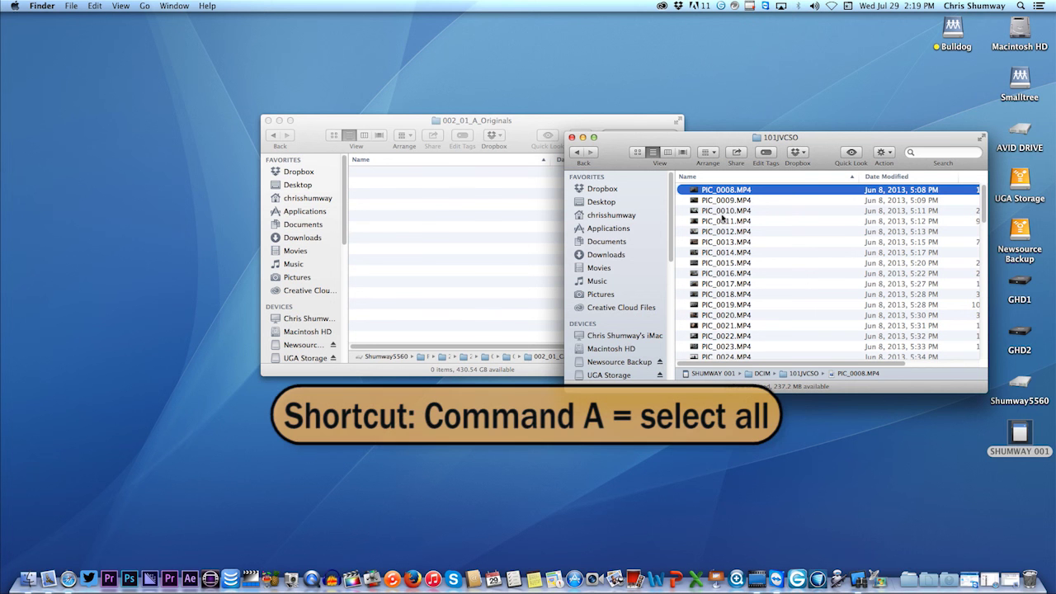
key(super+a)
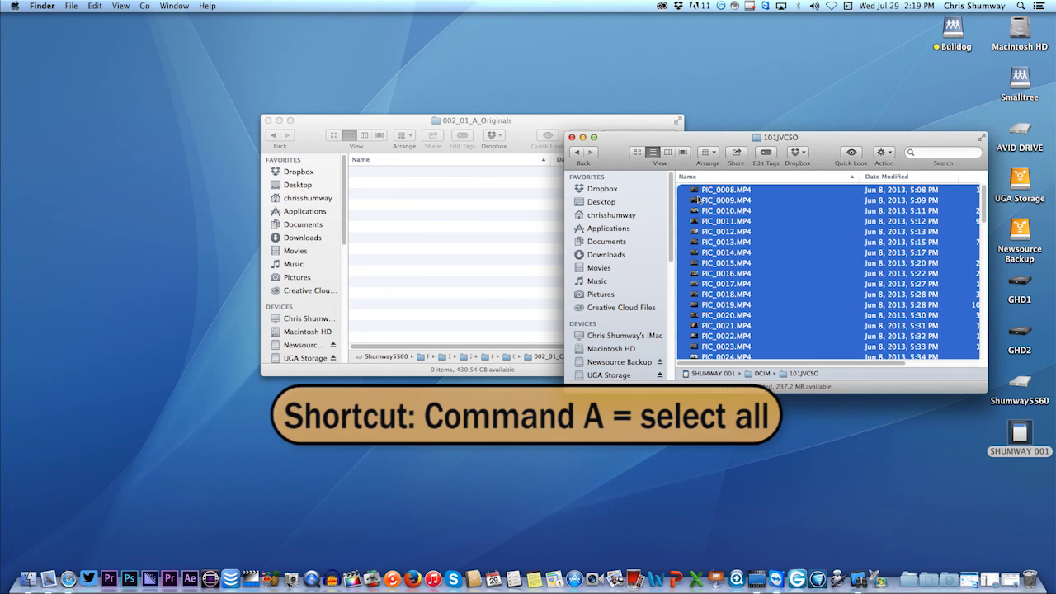
drag(697, 213, 413, 207)
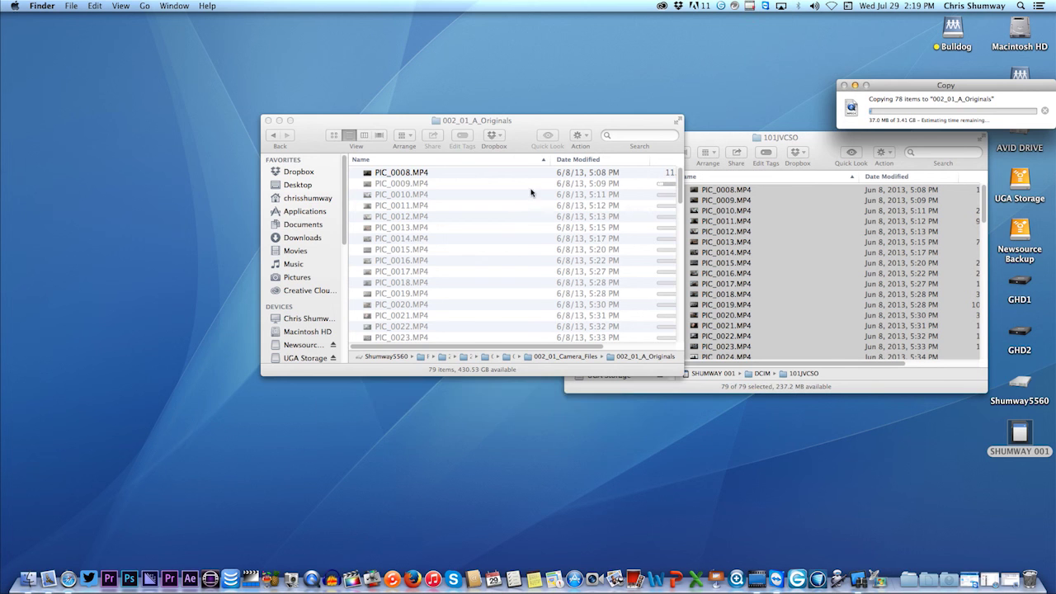
drag(544, 124, 459, 128)
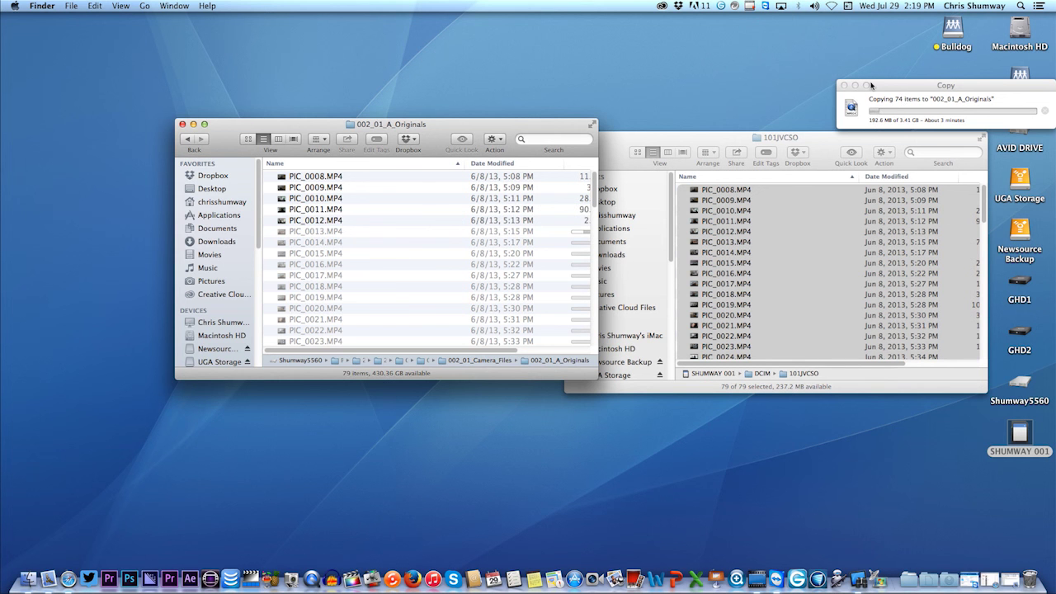
drag(928, 86, 739, 86)
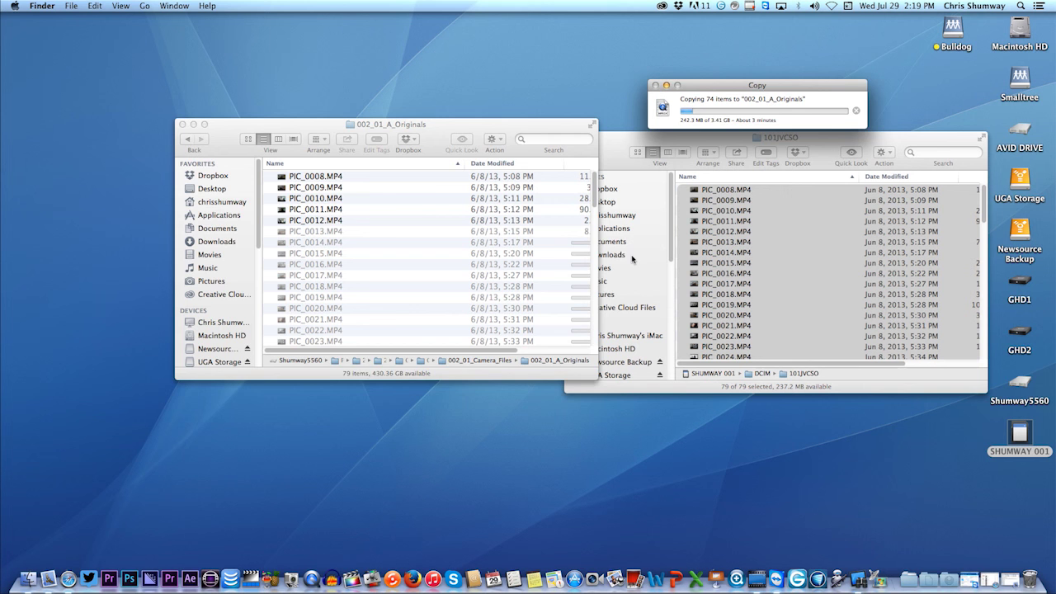
Step: Go back from 002_01_A_Originals through 002_01_Camera_Files to the top level of the 072915_BOOK_SIGNING_072915 folder
click(208, 139)
click(188, 139)
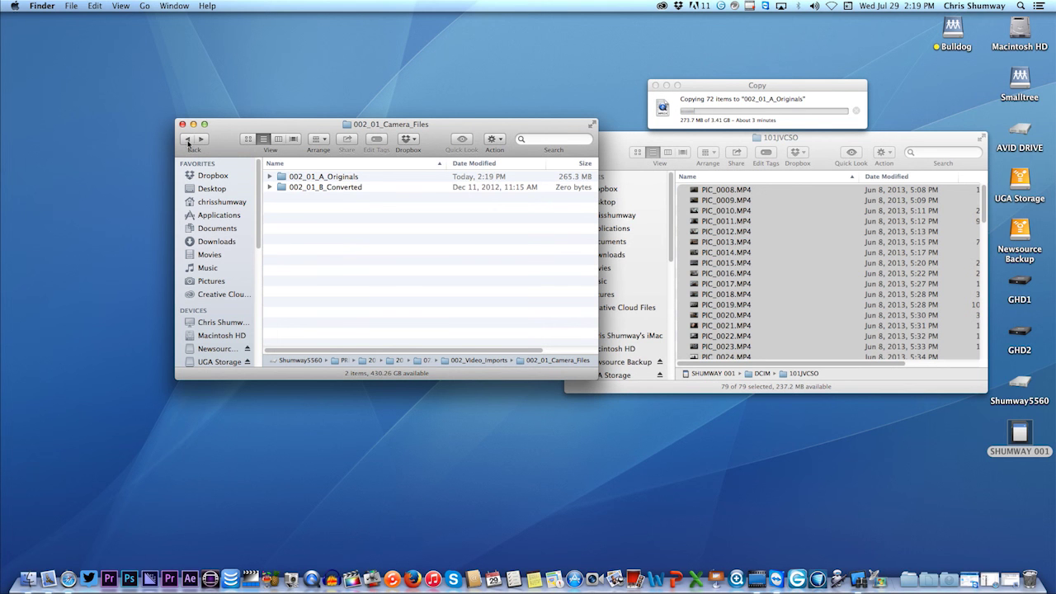
click(270, 178)
click(188, 139)
click(270, 188)
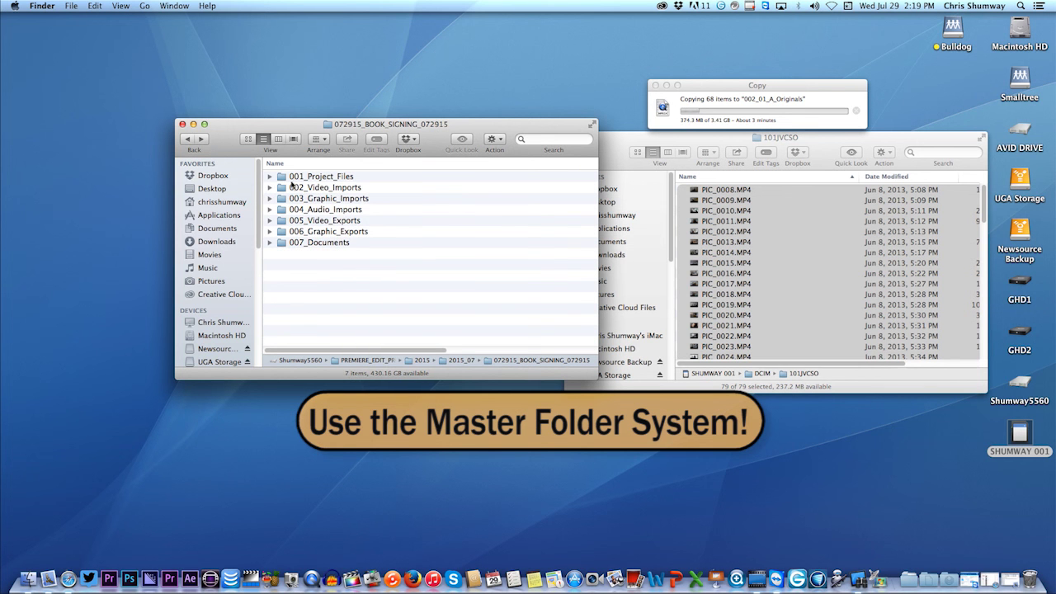